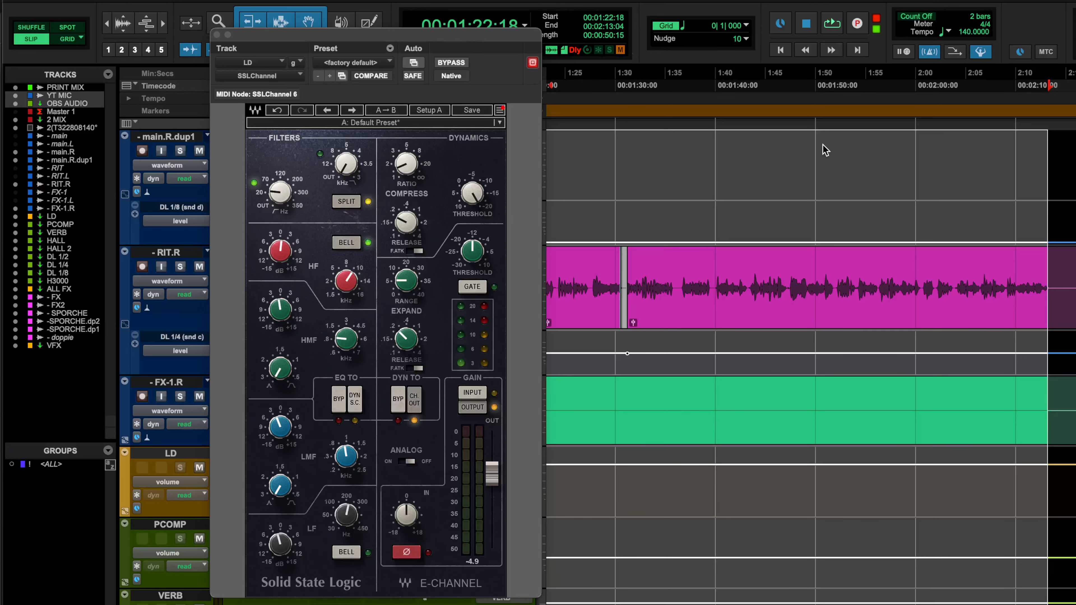
- Play the selected section from 00:01:22:18 to 00:02:13:04 while looking over the vocal tracks, and stop playback
scroll(825, 150, left, 3)
scroll(825, 150, right, 2)
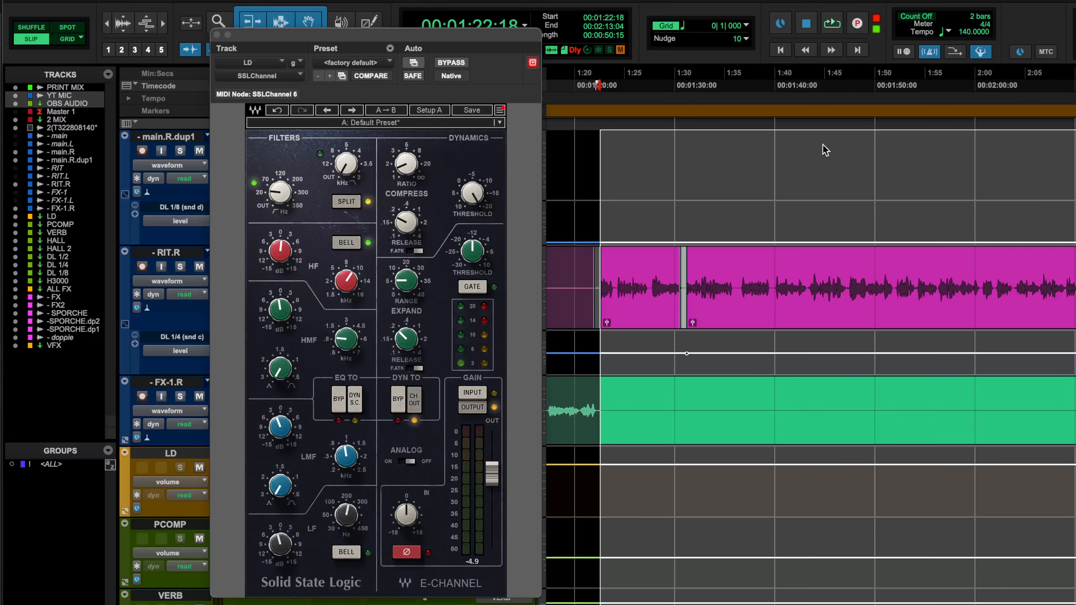
scroll(856, 168, right, 1)
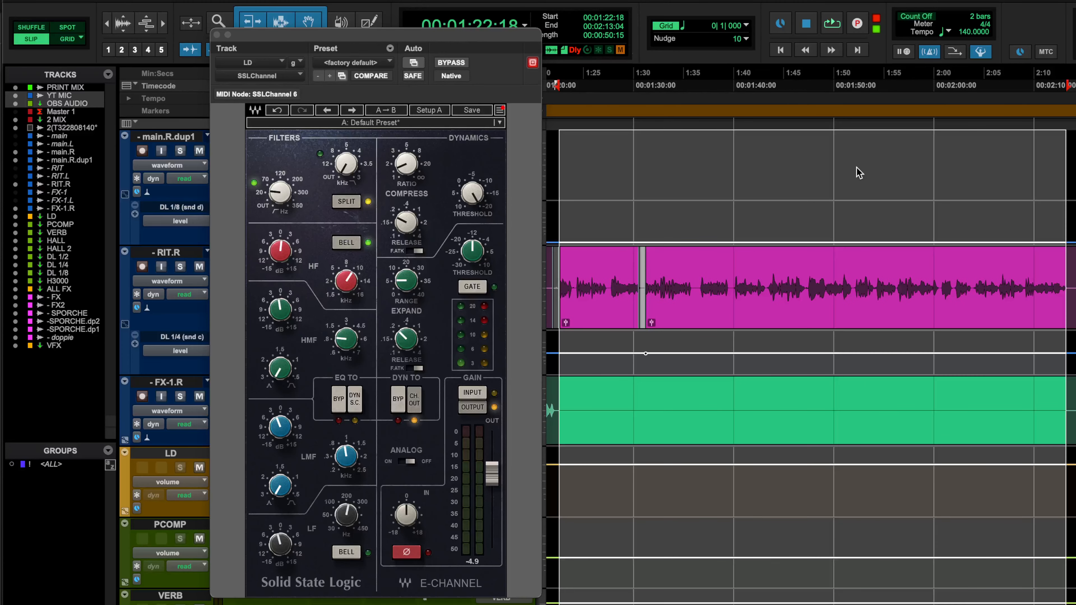
click(832, 24)
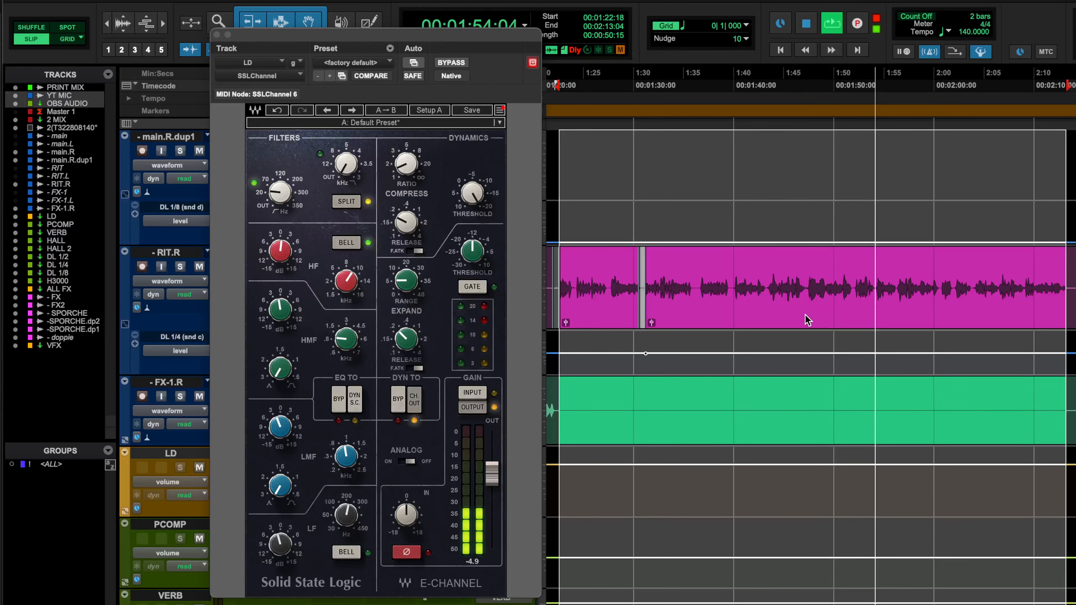
scroll(807, 320, down, 10)
scroll(807, 320, up, 6)
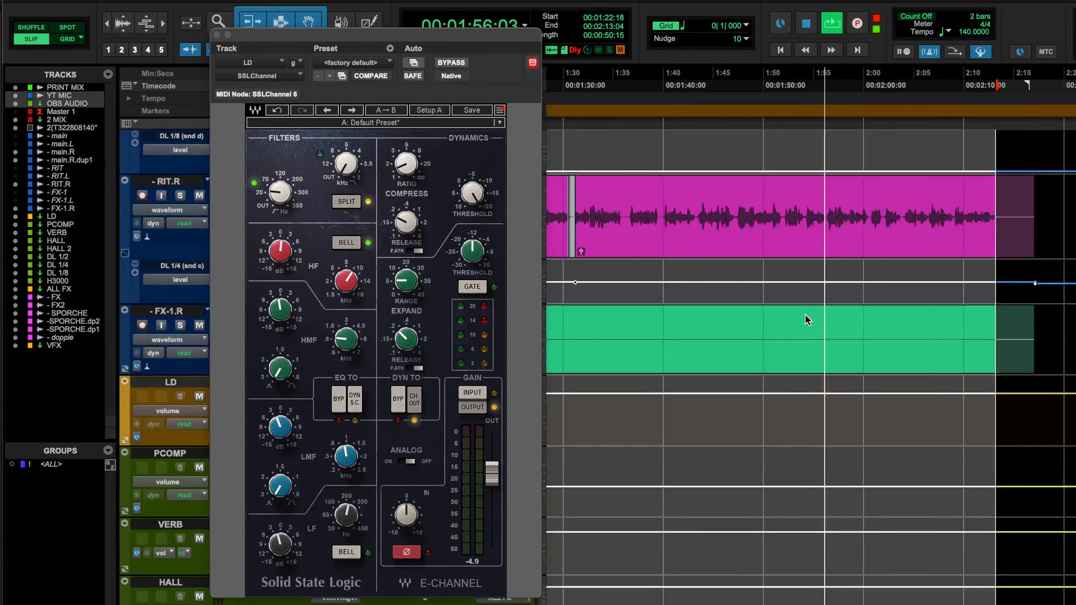
scroll(807, 320, up, 8)
scroll(807, 320, down, 10)
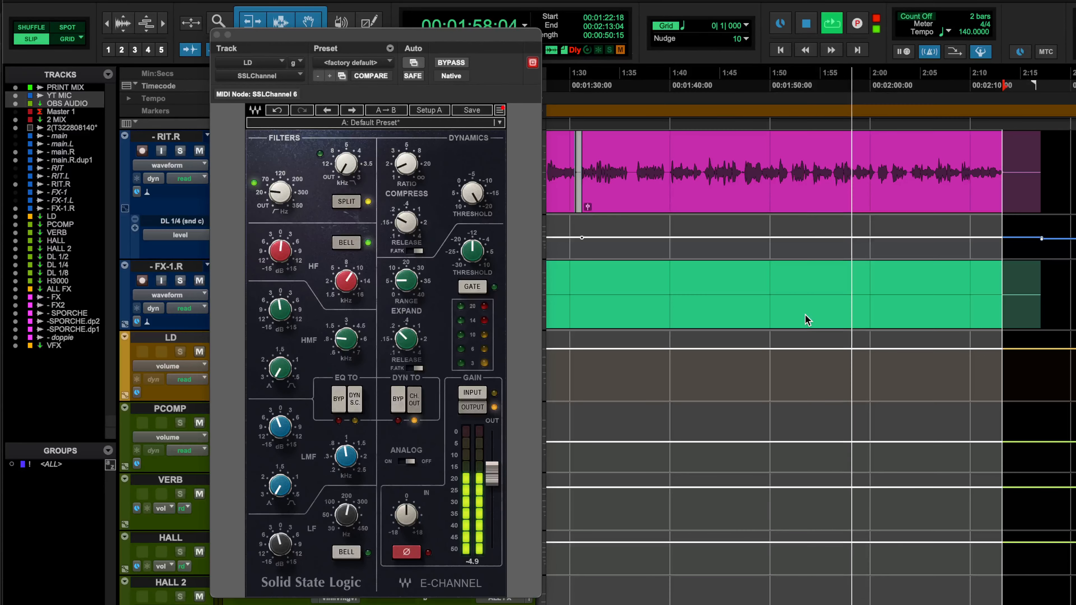
scroll(807, 320, up, 8)
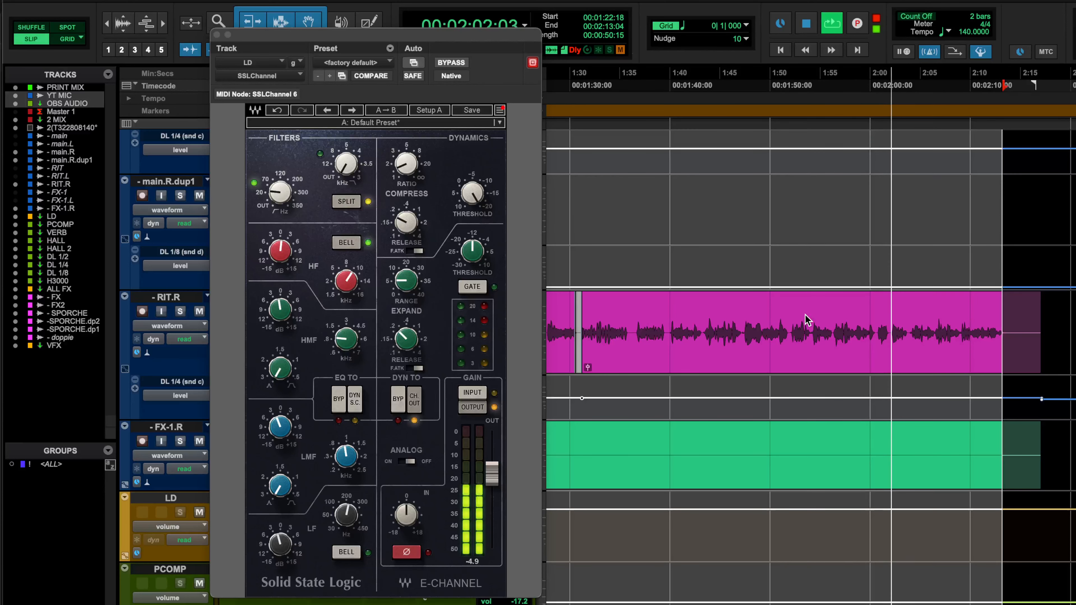
key(space)
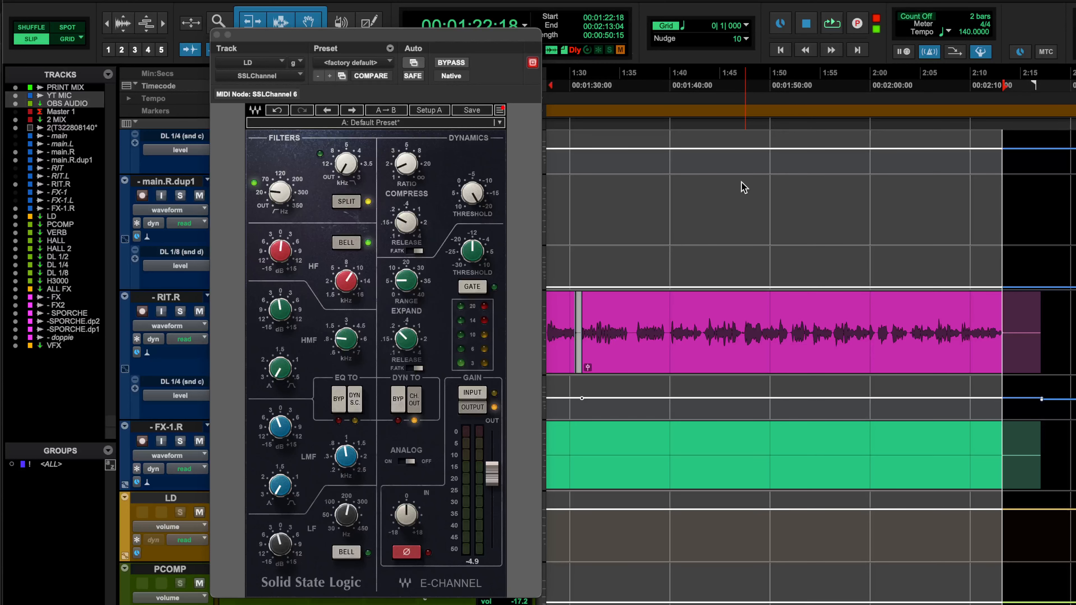
- Play the selection and compare the LD track's sound with the SSLChannel plug-in bypassed and active
scroll(778, 335, down, 3)
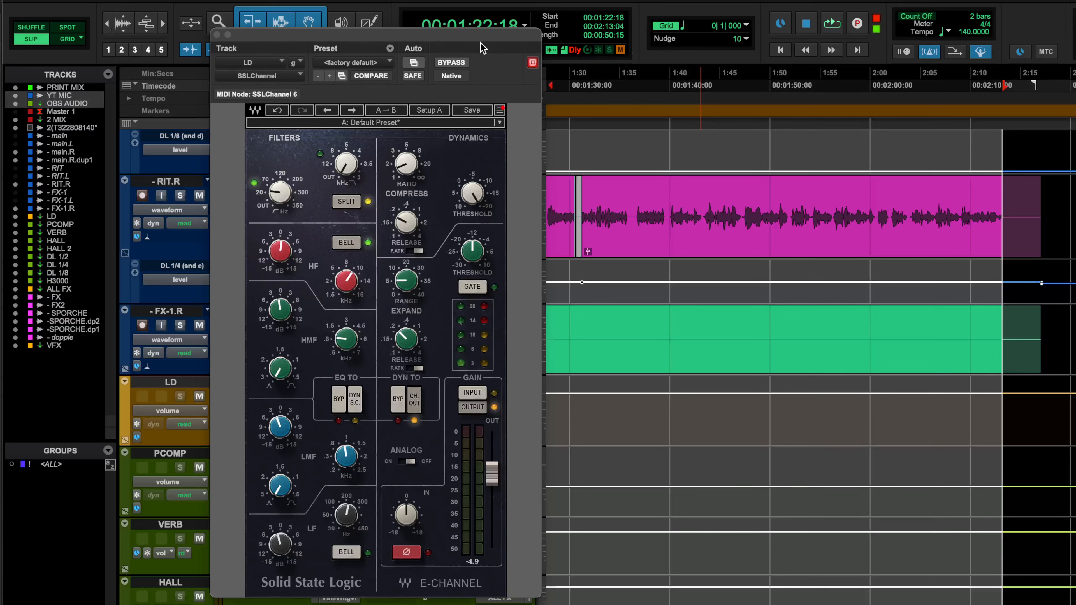
mouse_move(482, 45)
mouse_down()
mouse_move(504, 31)
mouse_move(493, 31)
mouse_move(496, 64)
mouse_move(497, 54)
mouse_up()
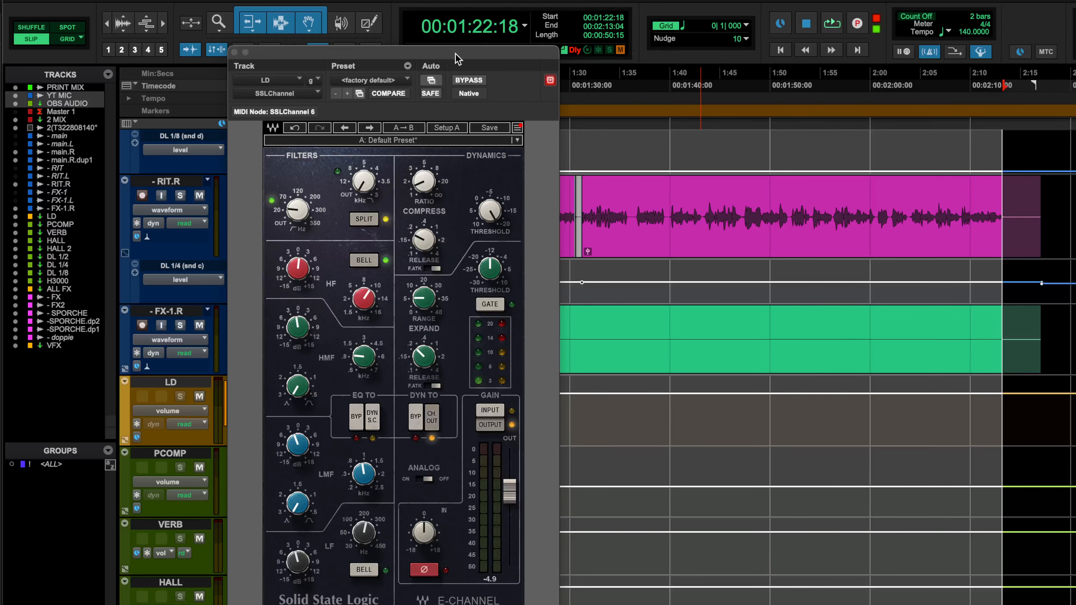
drag(458, 58, 452, 31)
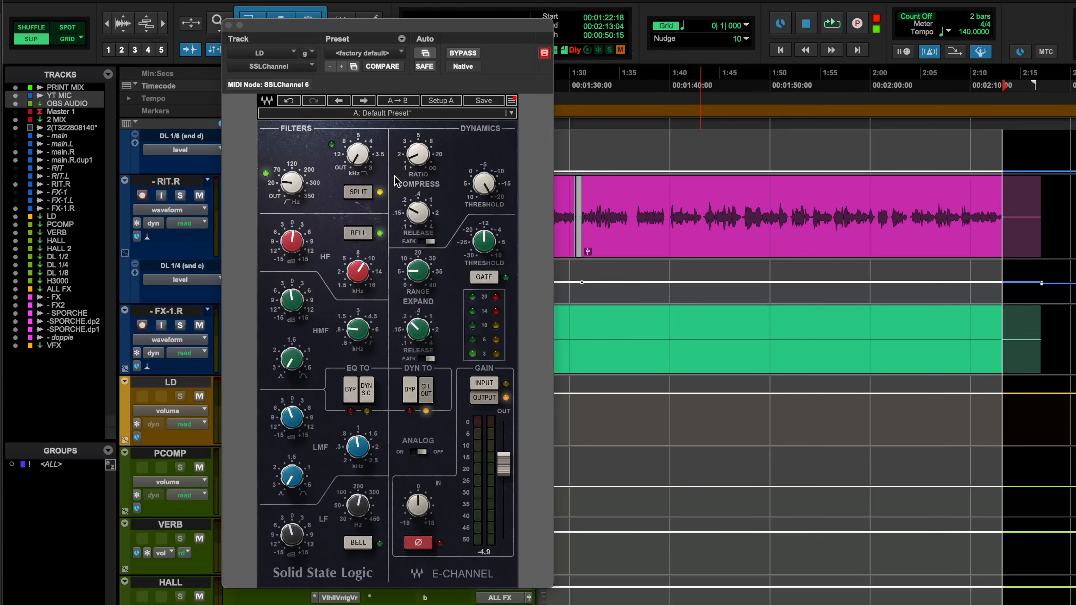
key(space)
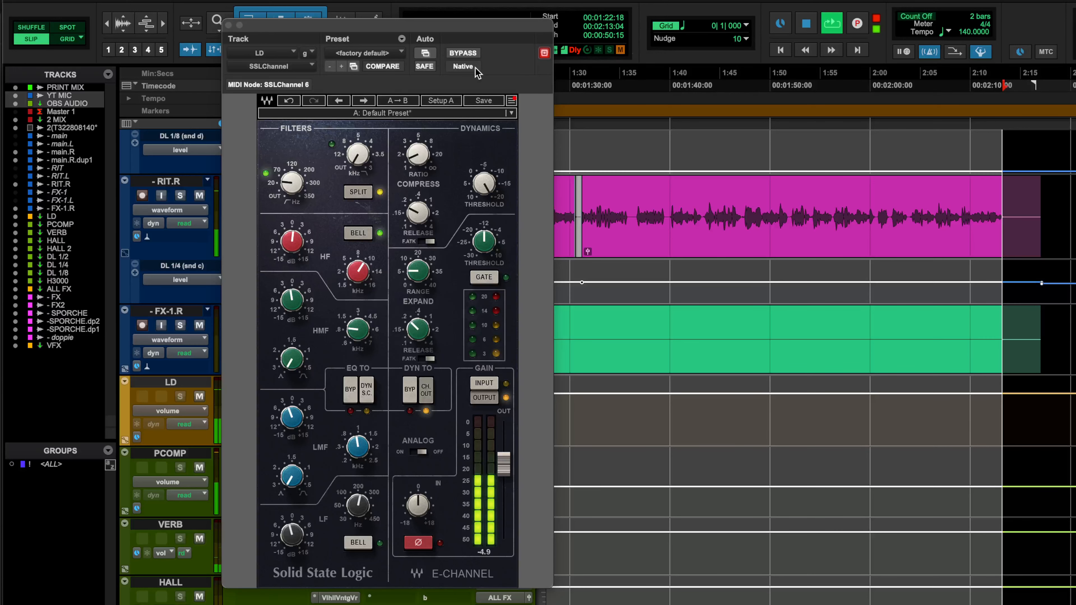
drag(486, 26, 466, 41)
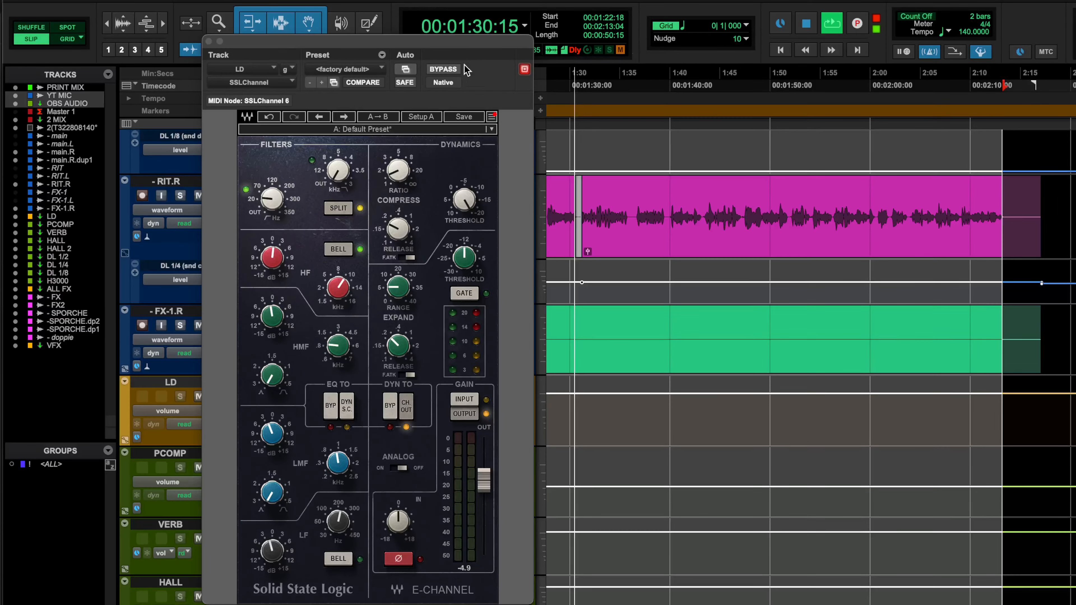
click(448, 69)
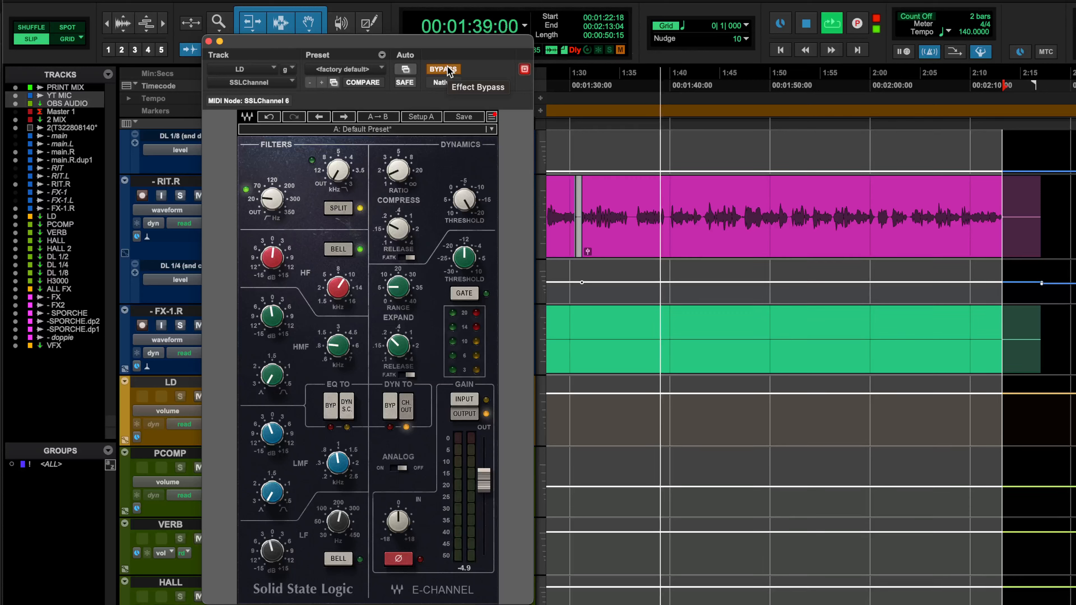
click(443, 69)
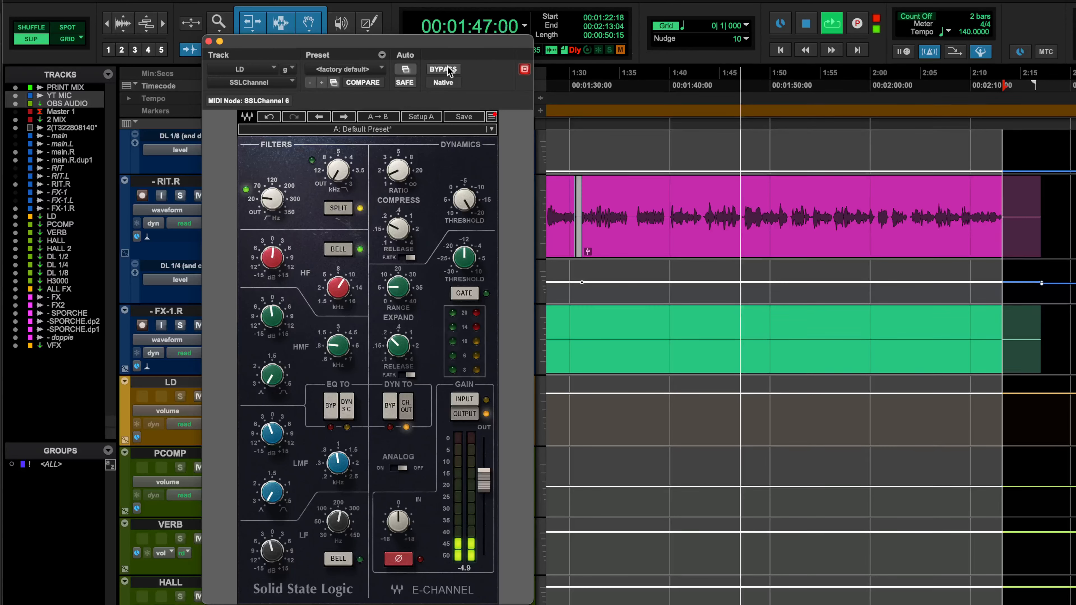
key(space)
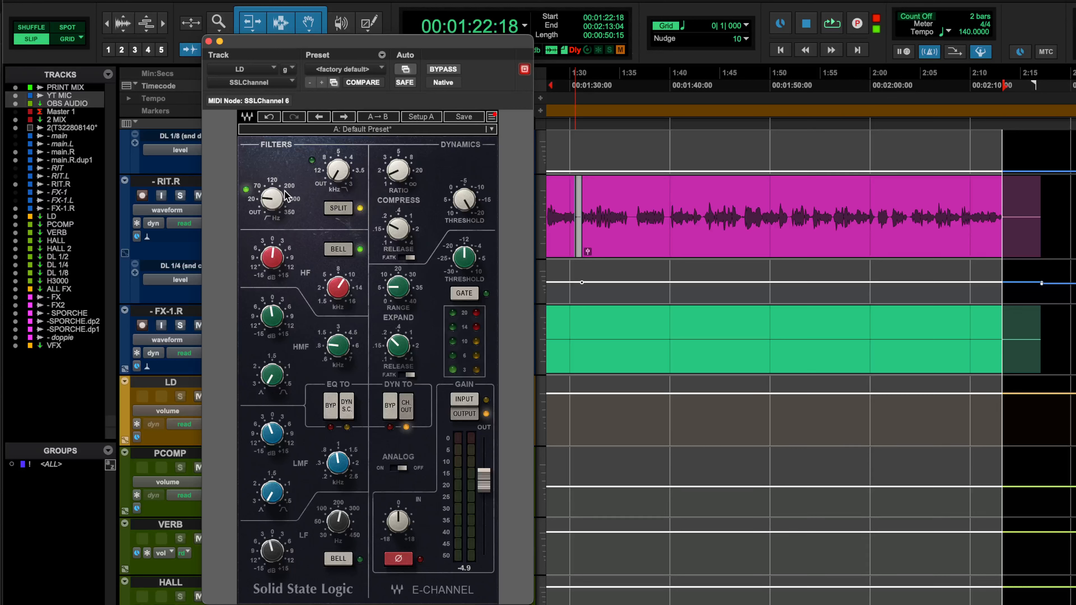
- Try other LMF gain and frequency settings on the LD channel strip, and undo both changes
mouse_move(281, 195)
drag(273, 440, 274, 422)
drag(337, 464, 337, 484)
click(271, 117)
click(269, 118)
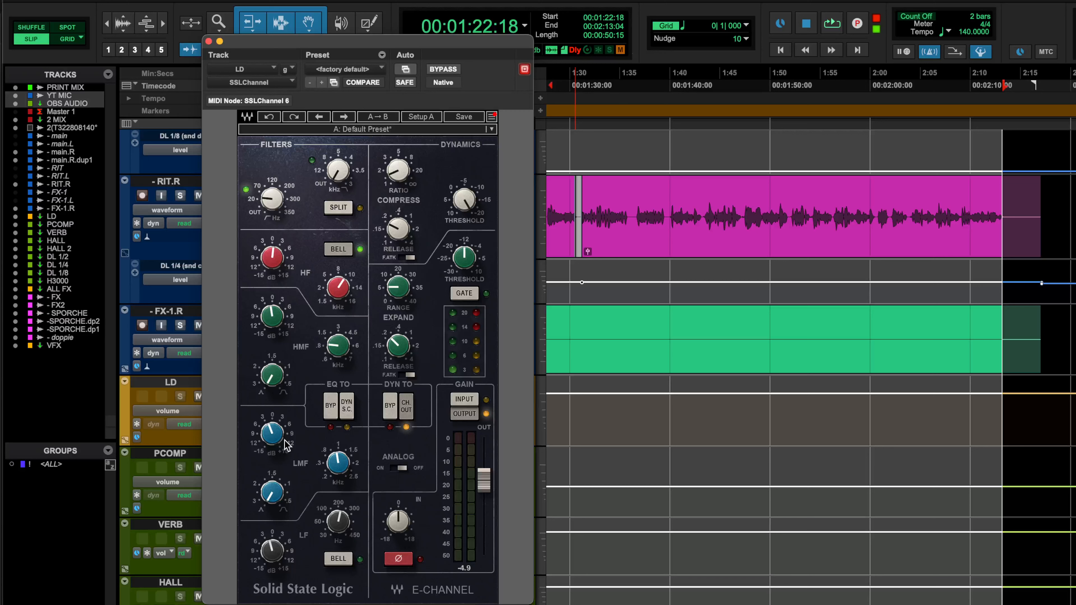
- During playback, boost the LMF band, adjust its frequency, and bring its gain down to -2.7 dB
key(space)
drag(286, 445, 286, 421)
mouse_move(349, 469)
mouse_down()
mouse_move(348, 490)
mouse_move(349, 471)
mouse_up()
drag(277, 437, 278, 467)
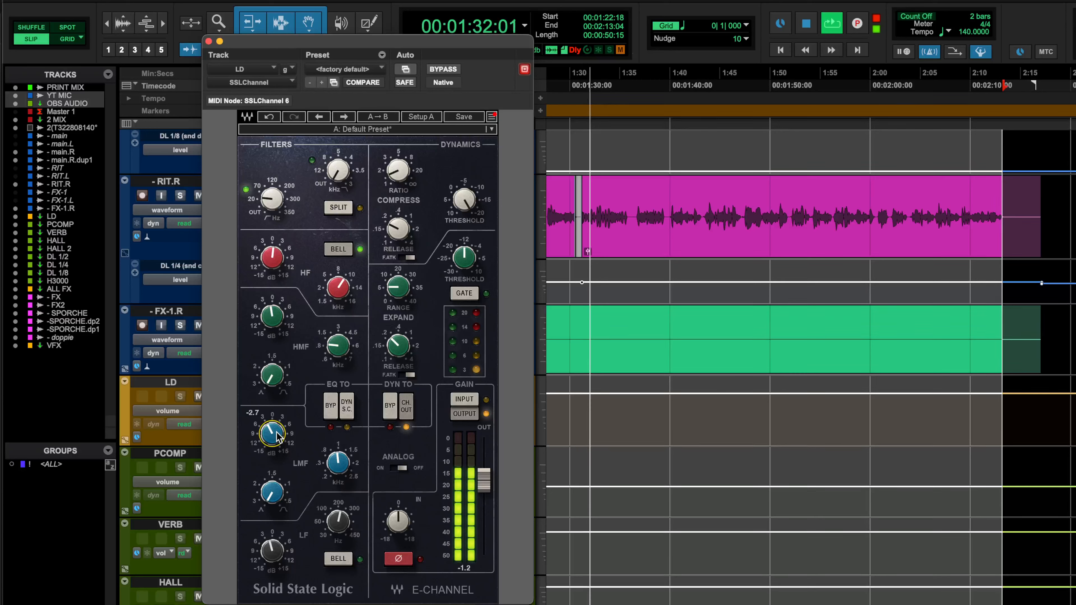
key(space)
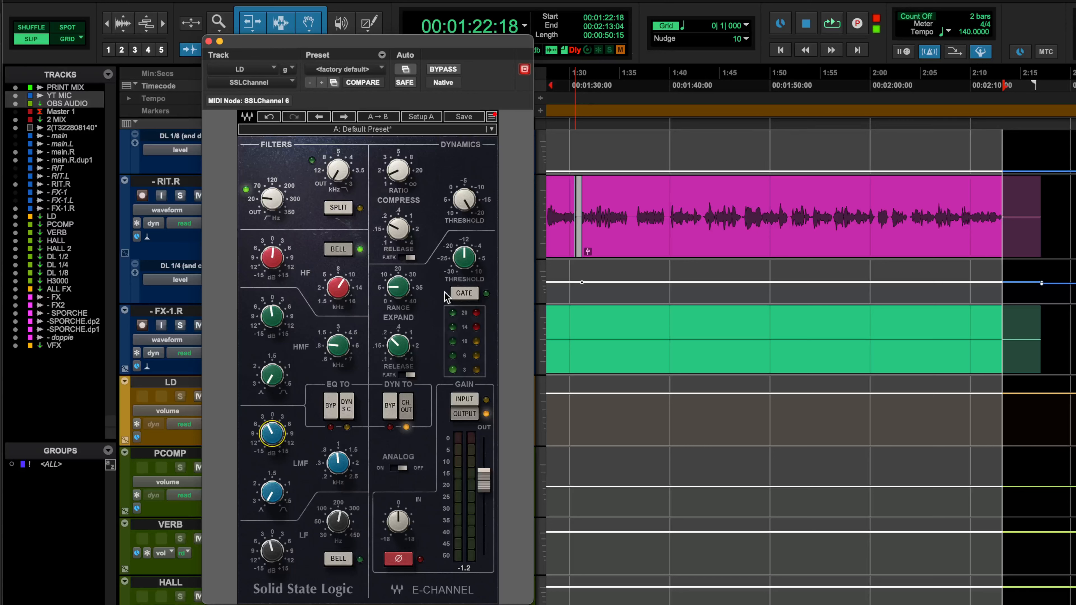
- Try a compressor ratio of 1.0 with a different release, and undo the dynamics changes
click(410, 164)
click(465, 201)
drag(403, 171, 404, 181)
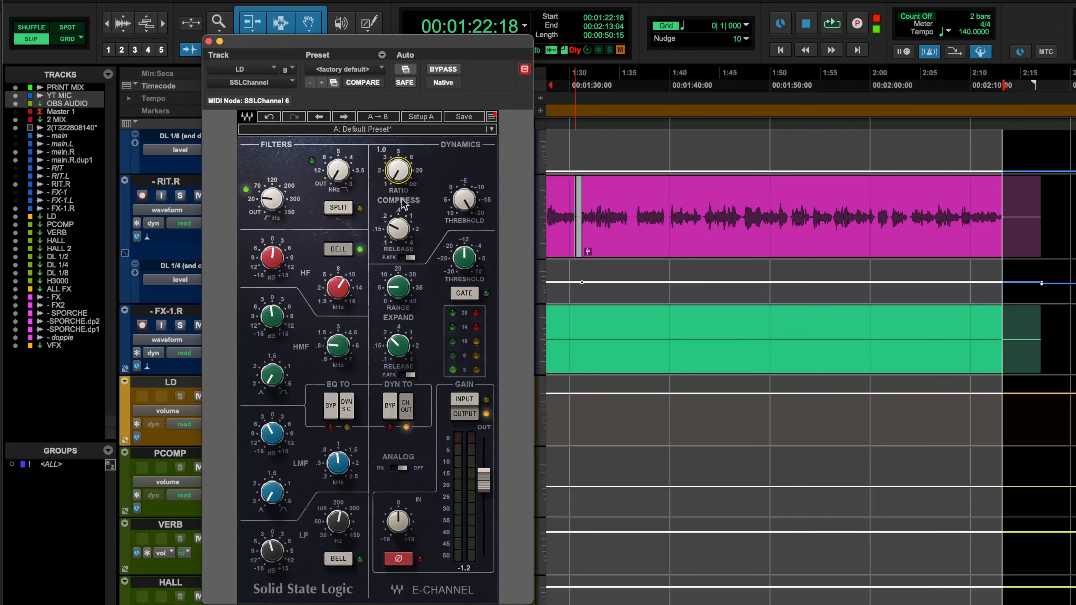
click(465, 201)
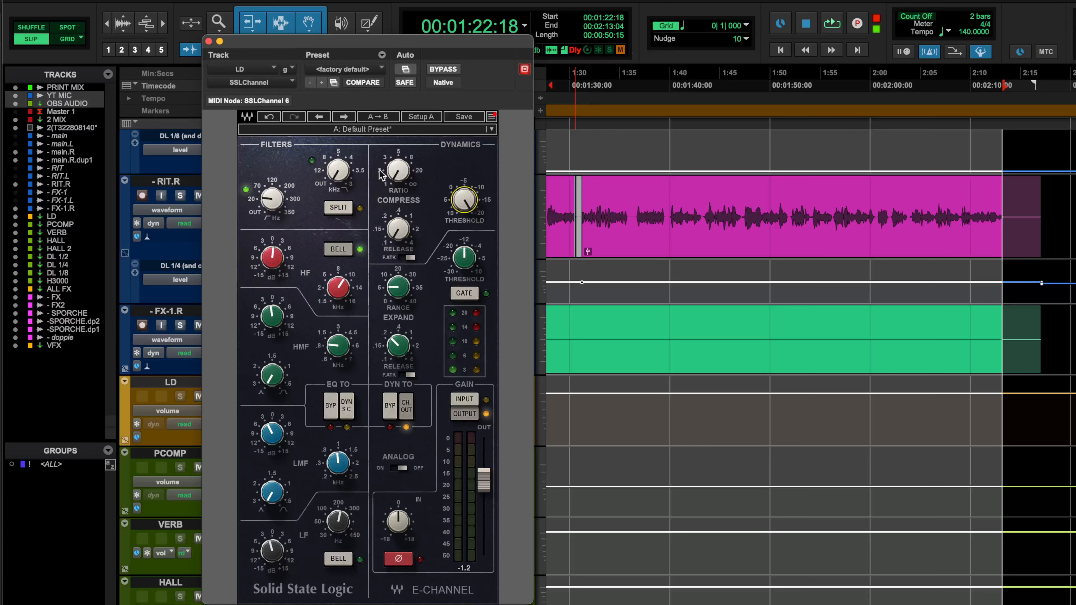
click(270, 117)
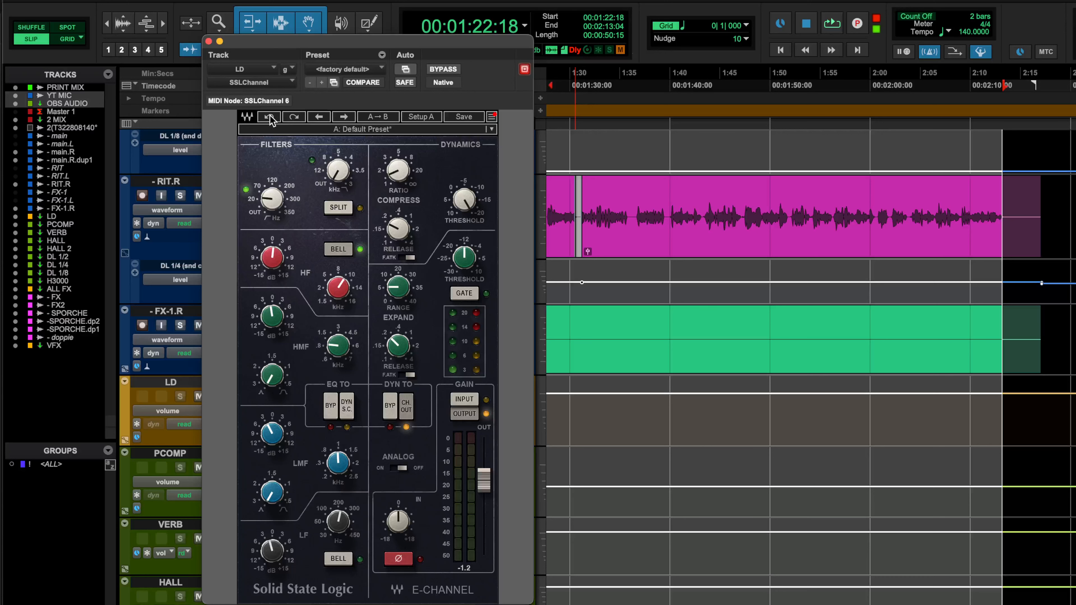
- Play the selection and try the expander range at 0.0 twice, undoing the change each time
click(465, 201)
click(398, 170)
mouse_move(394, 231)
mouse_move(467, 268)
key(space)
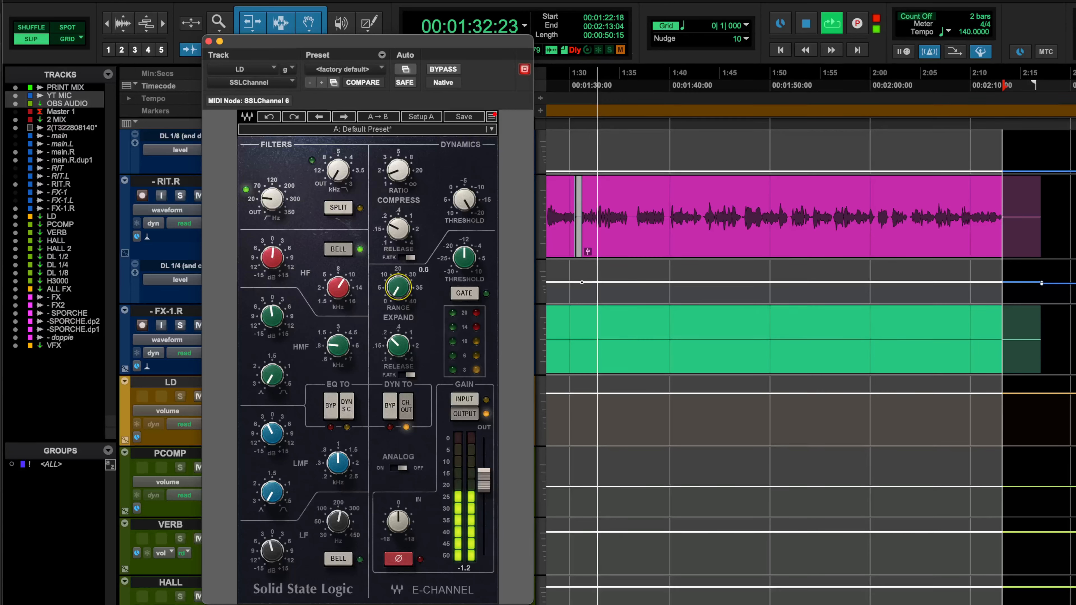
drag(399, 283, 400, 291)
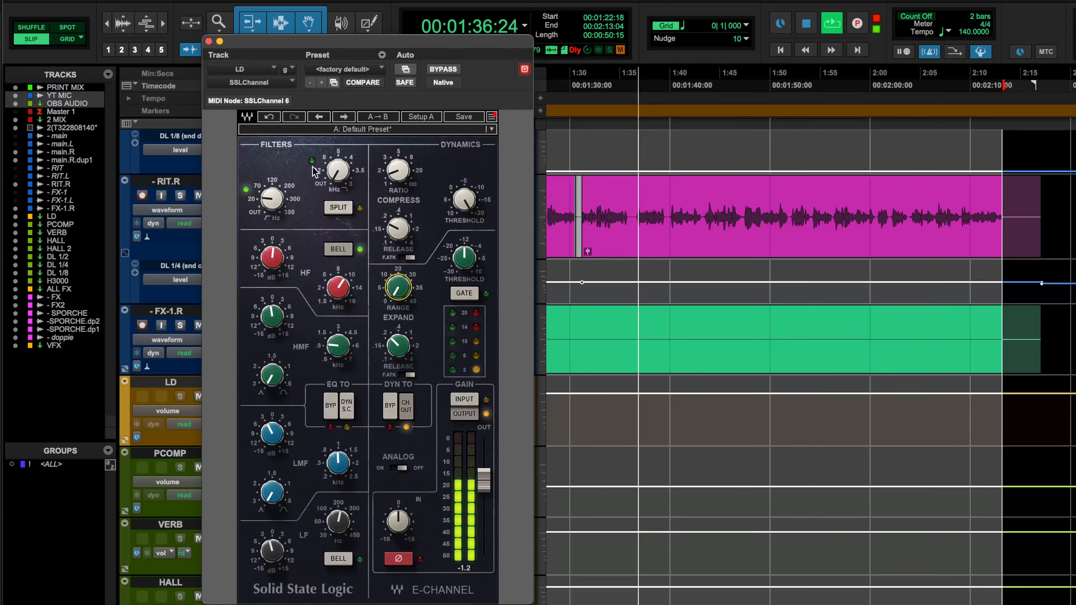
click(269, 117)
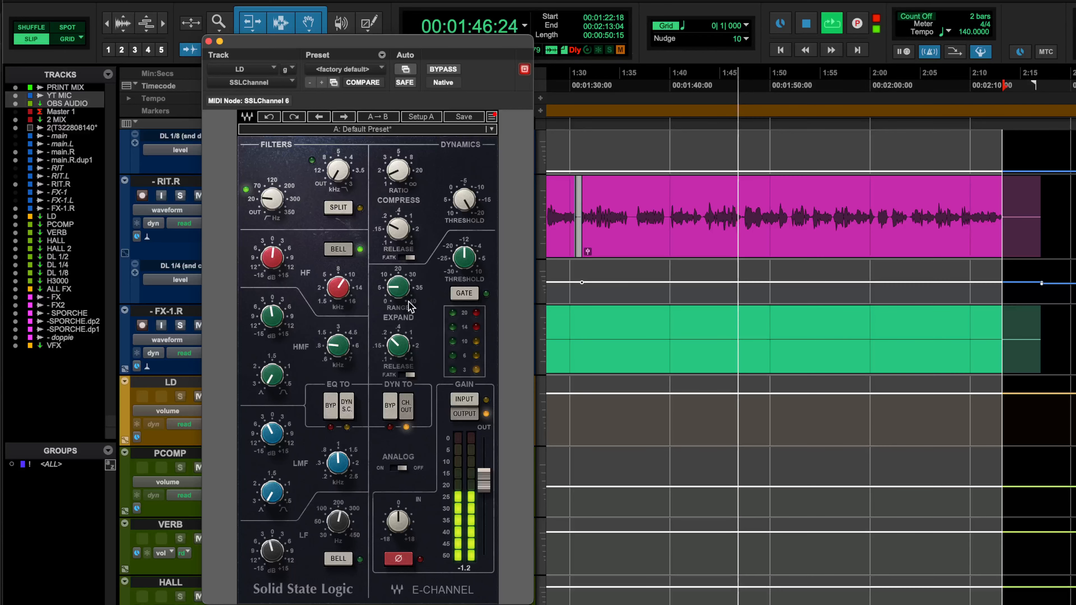
mouse_move(402, 291)
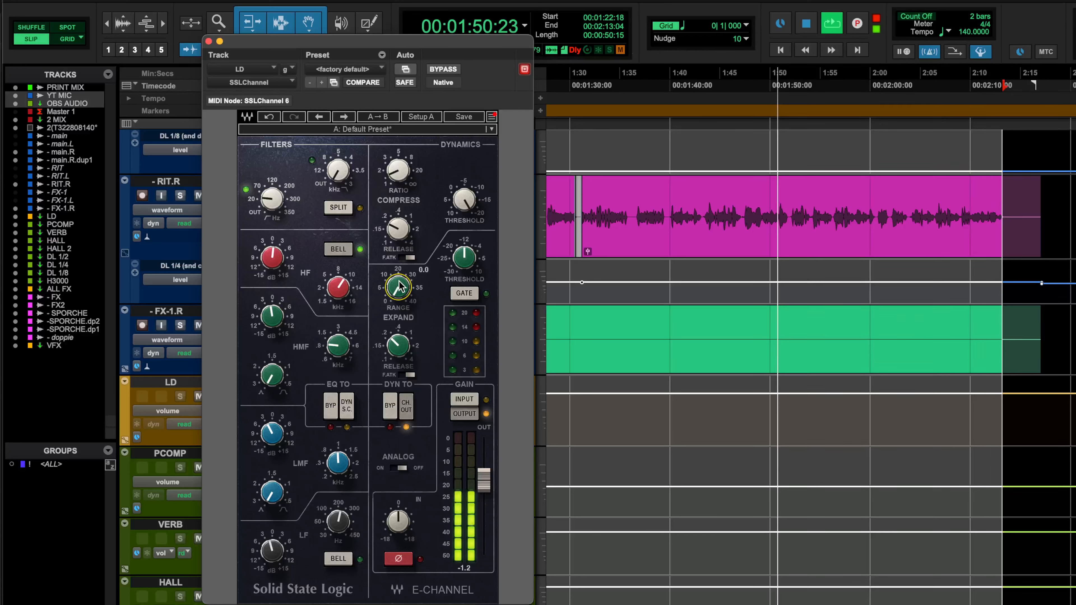
click(269, 117)
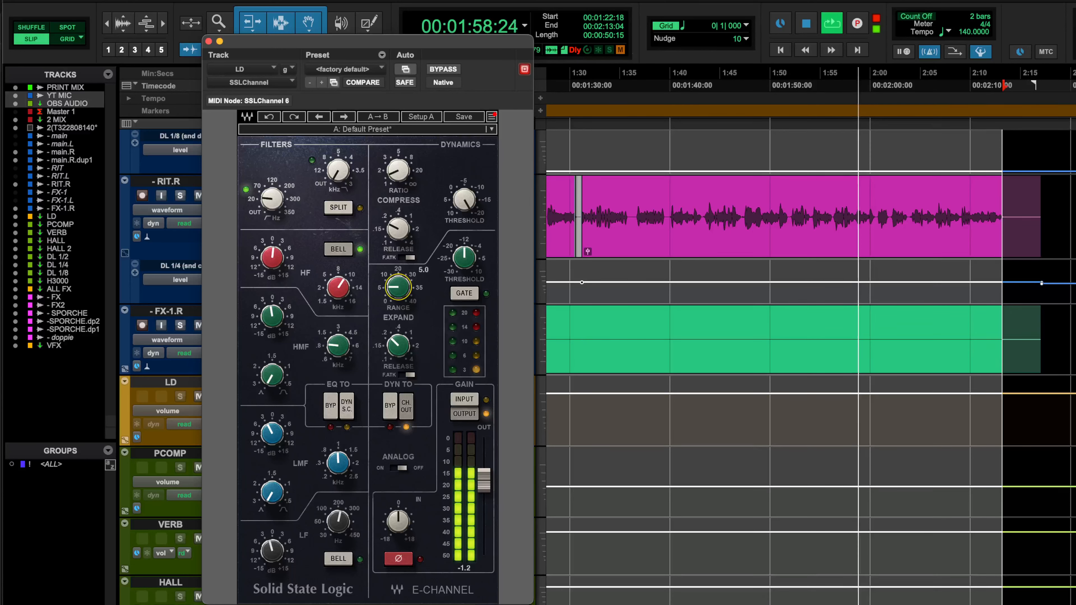
- Raise the expander range to 6.6 and compare it with 0.0 while playing from 00:01:31:19
drag(409, 293, 409, 294)
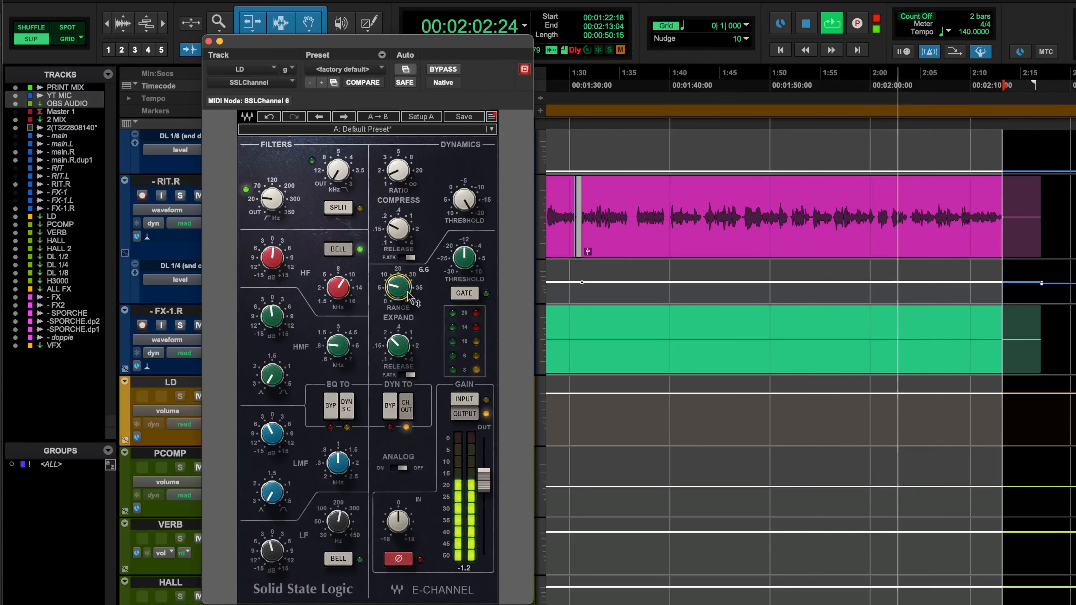
key(space)
key(space)
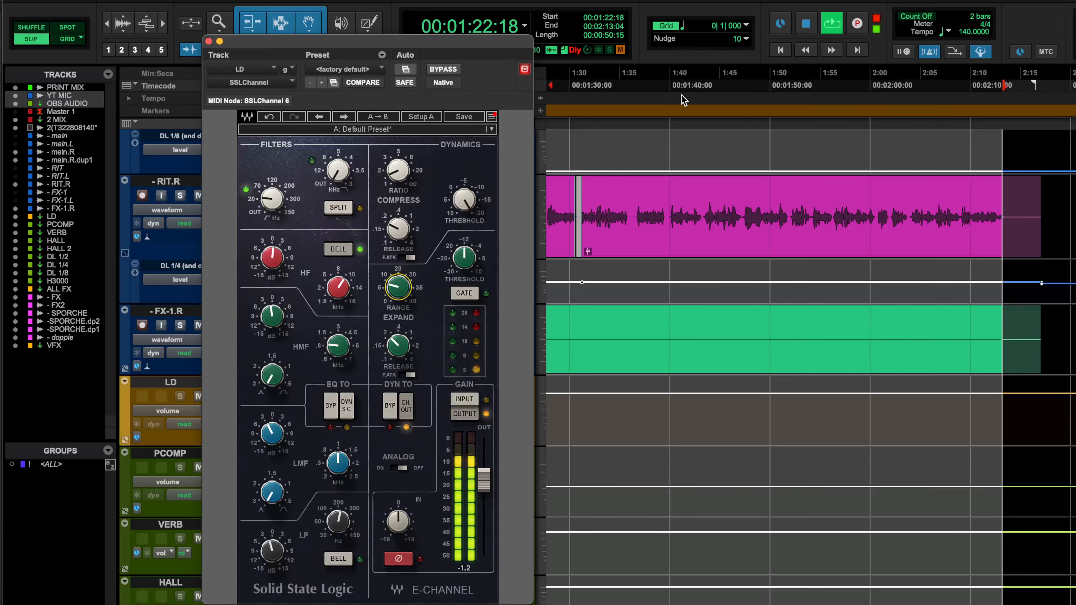
click(587, 86)
drag(401, 296, 401, 313)
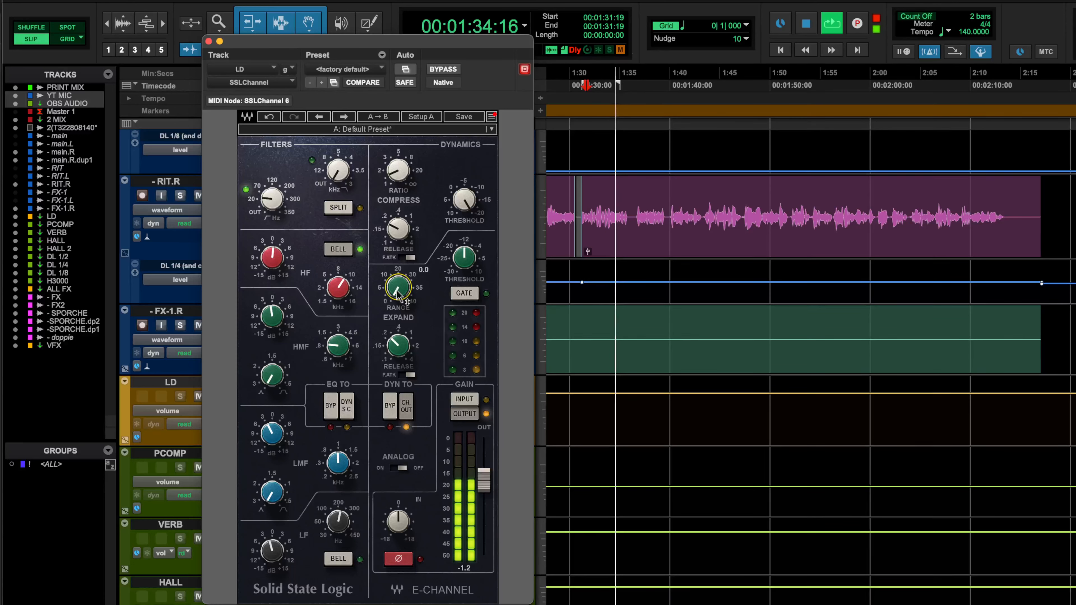
click(269, 117)
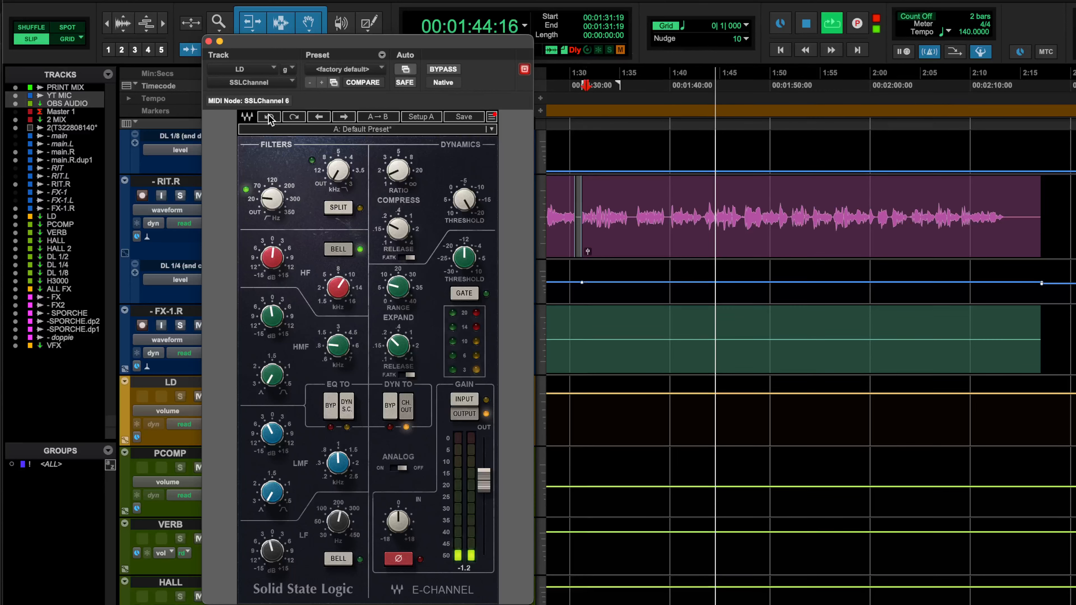
key(space)
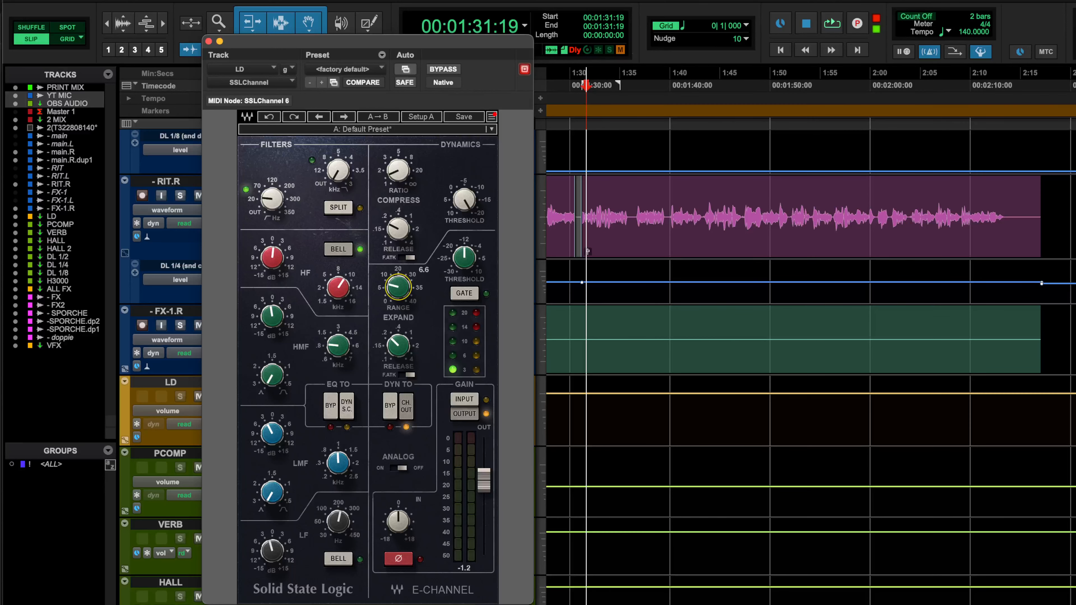
- Set the expander range to about 5 and close the LD channel strip plug-in window
drag(399, 288, 399, 285)
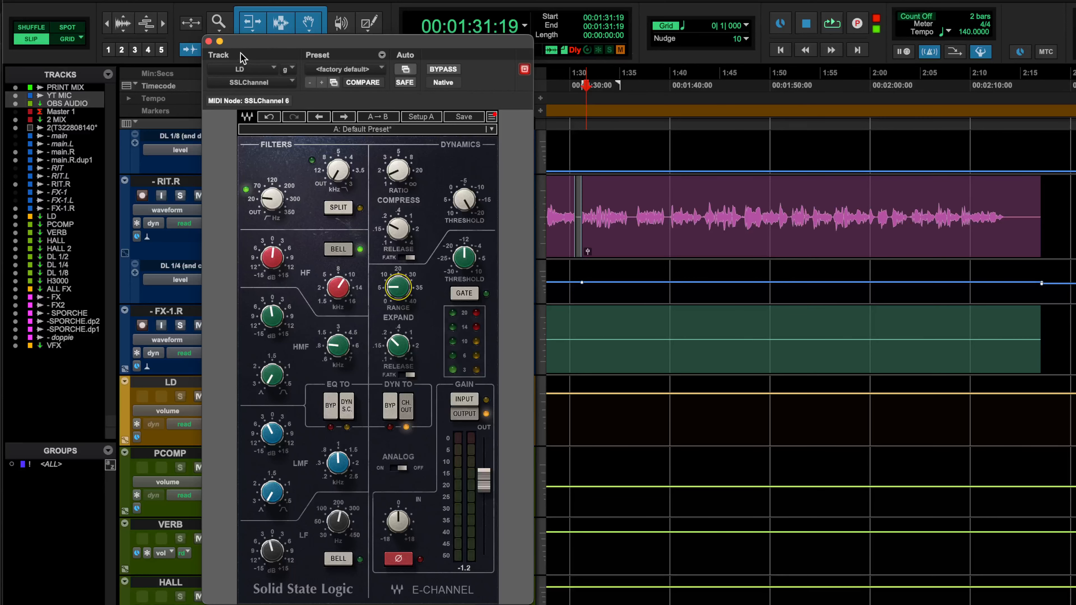
click(209, 41)
- Open the SSL EV2 Channel insert on the -SPORCHE.dp2 track
scroll(525, 373, down, 10)
scroll(526, 373, up, 5)
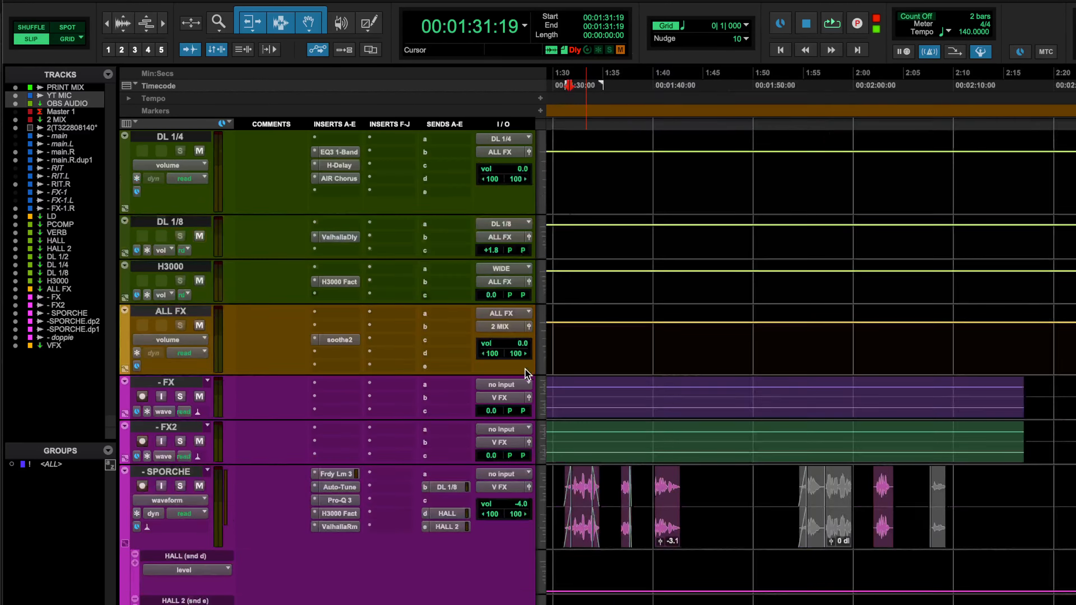
scroll(525, 373, down, 5)
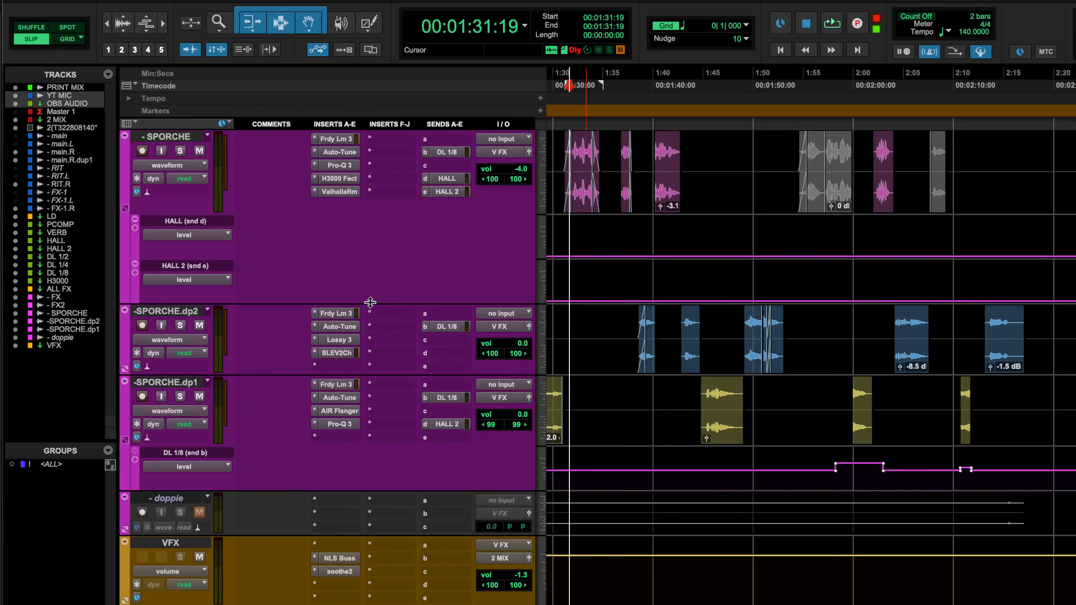
click(354, 354)
scroll(748, 421, up, 2)
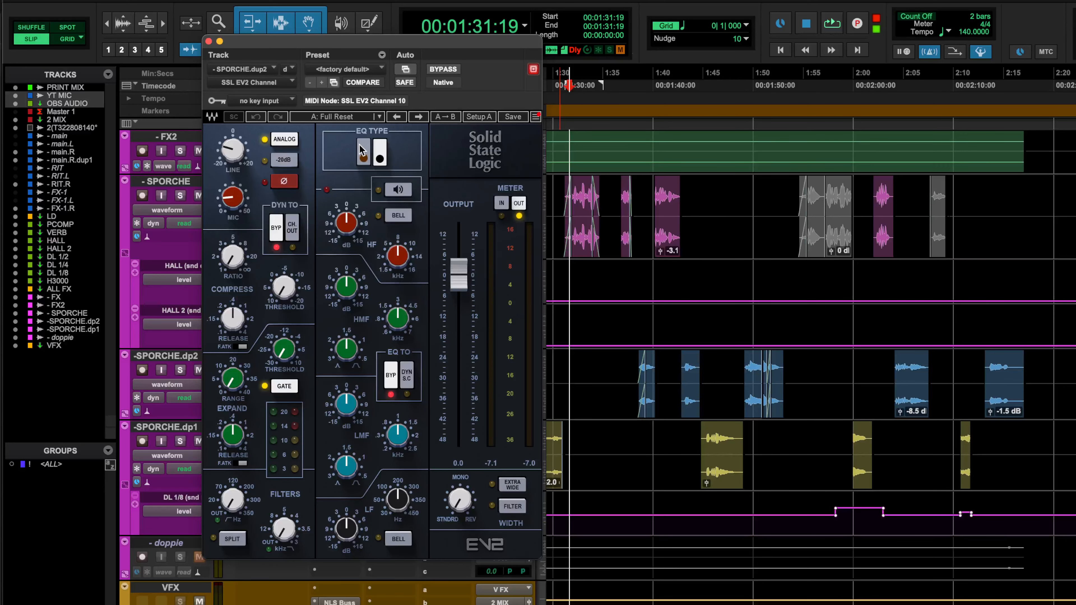
- Switch the EQ type to brown and return it to black
click(364, 152)
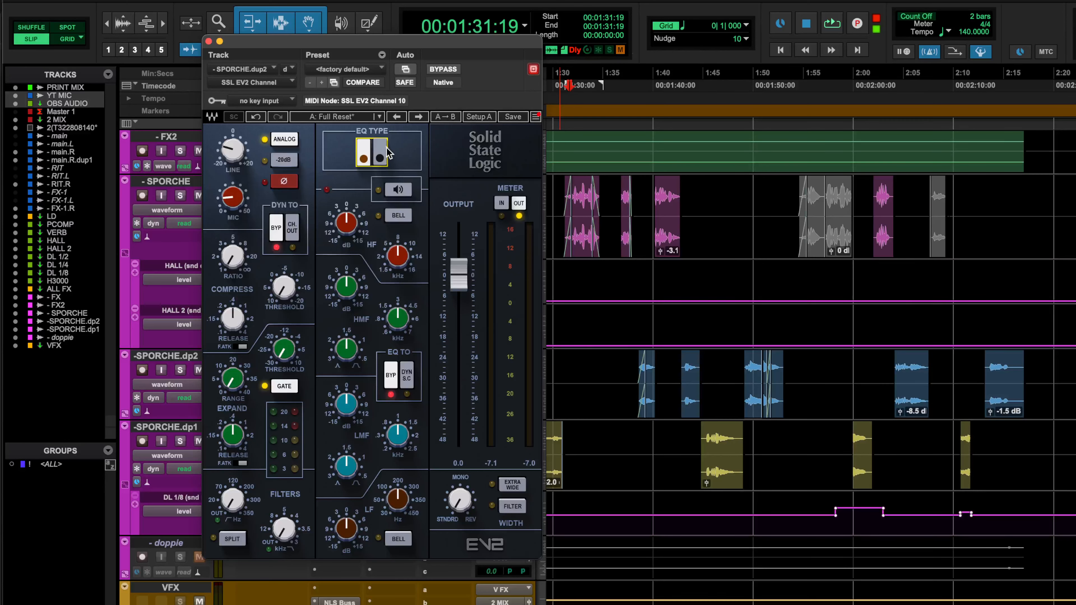
click(380, 154)
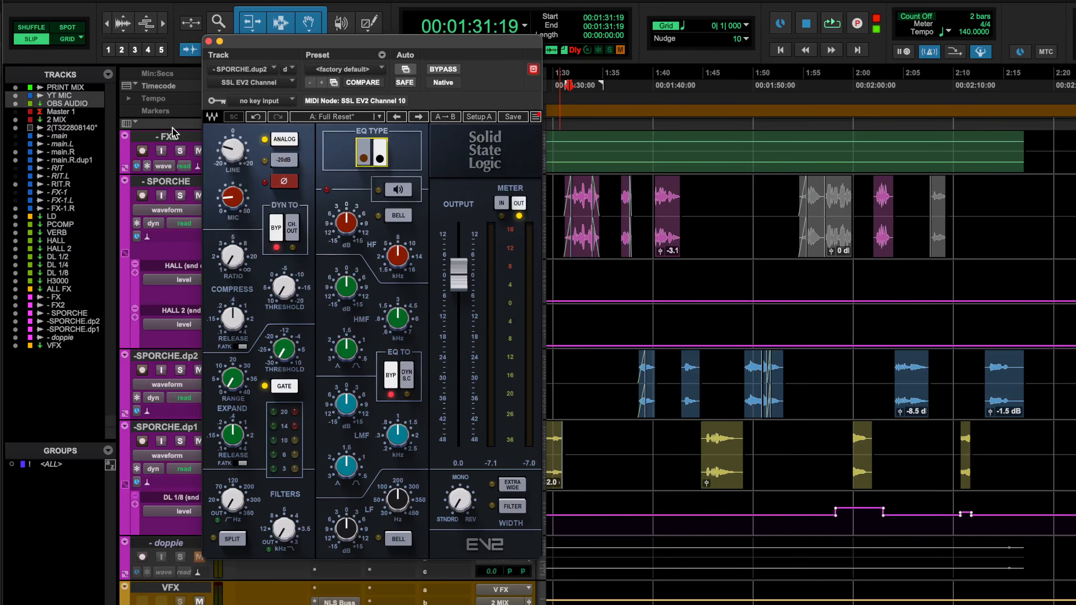
click(236, 201)
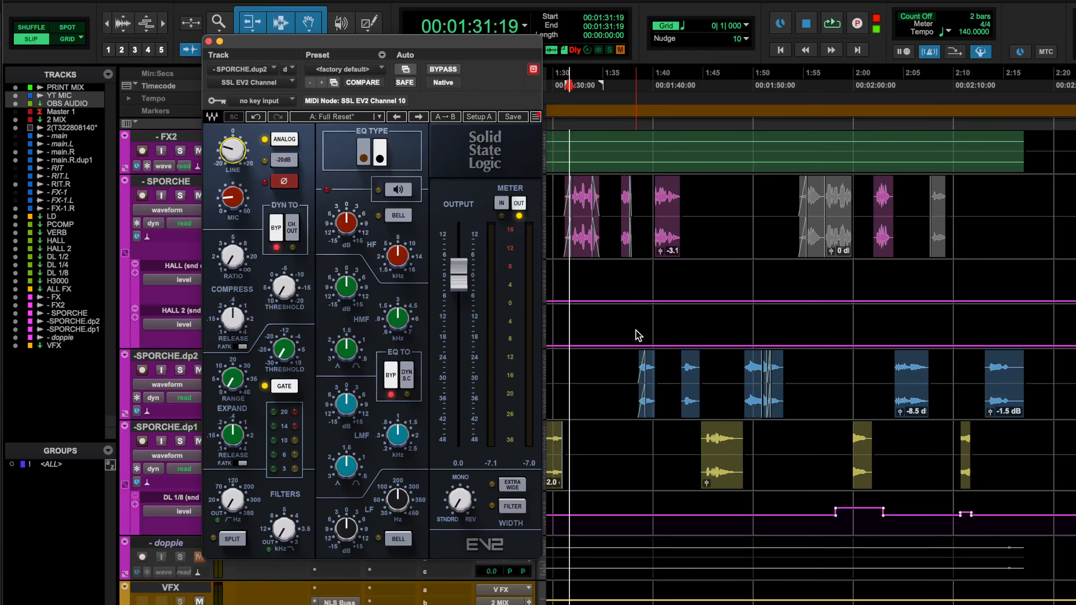
- Play the mix from 00:01:37:04, soloing the -SPORCHE.dp2 track, and stop playback
mouse_move(445, 51)
mouse_down()
mouse_move(725, 63)
mouse_move(447, 55)
mouse_up()
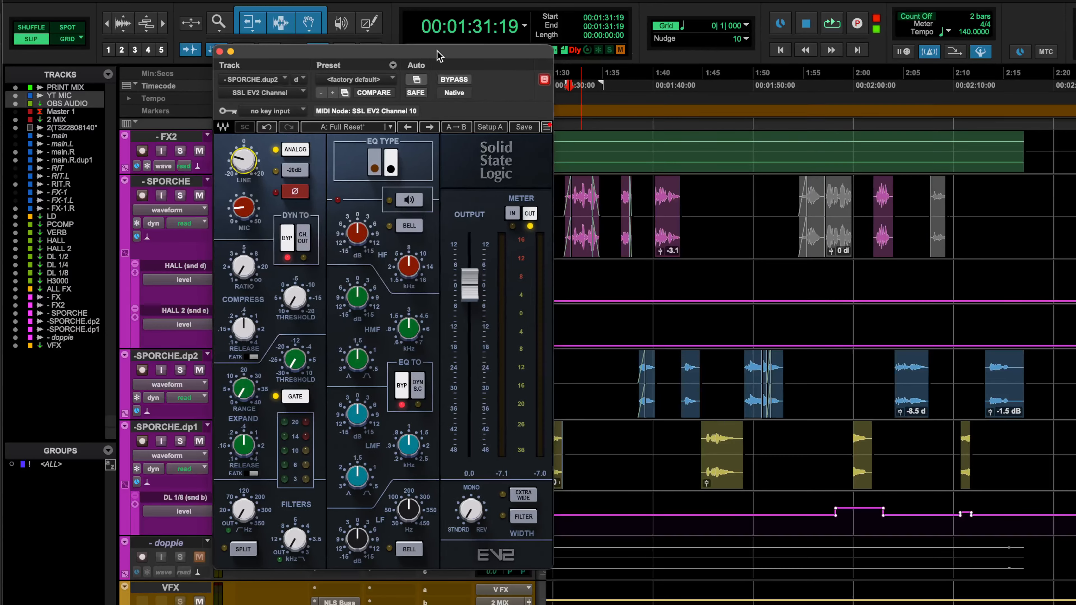
click(624, 75)
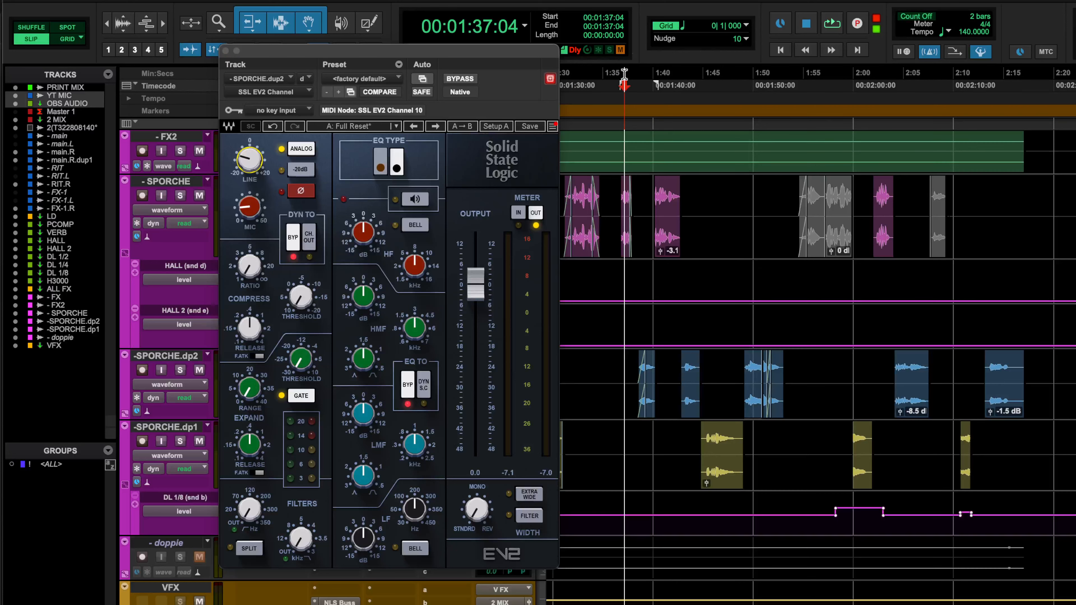
key(space)
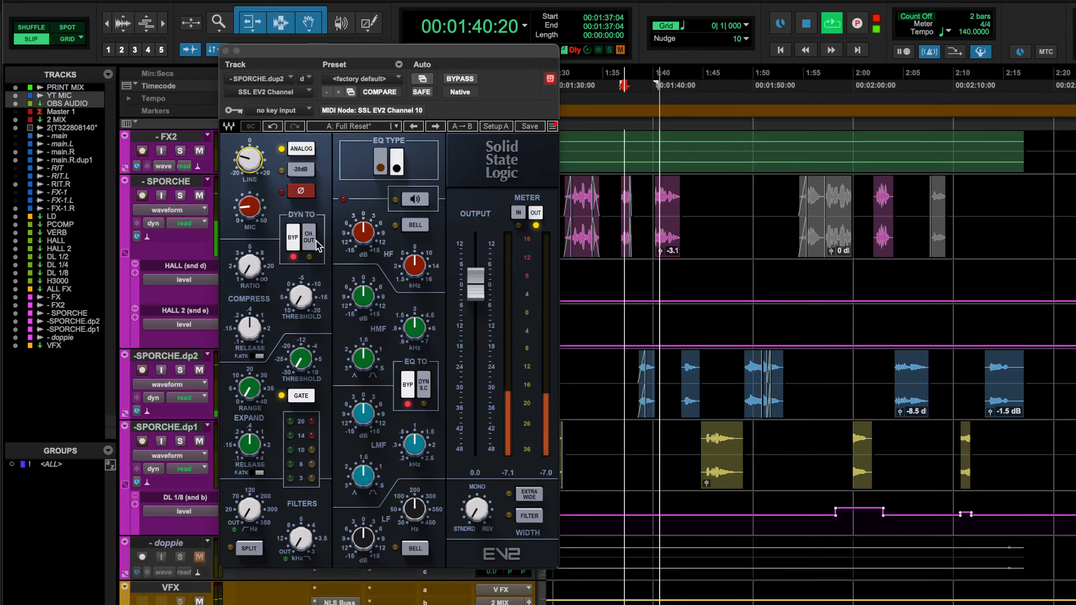
click(180, 371)
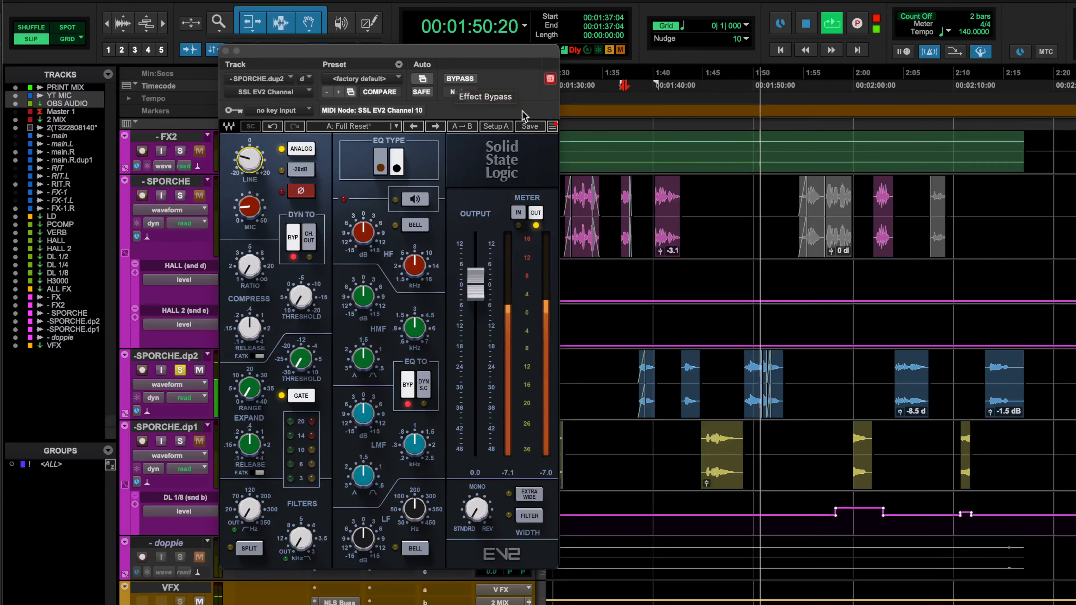
key(space)
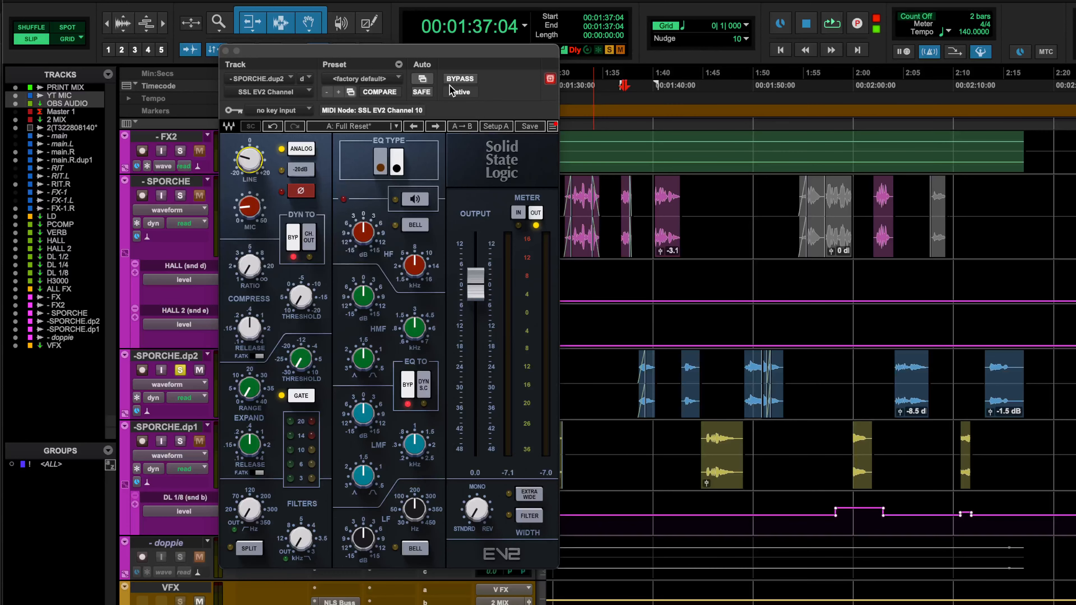
- Compare the soloed -SPORCHE.dp2 track with the SSL EV2 Channel bypassed and active during playback
click(460, 79)
key(space)
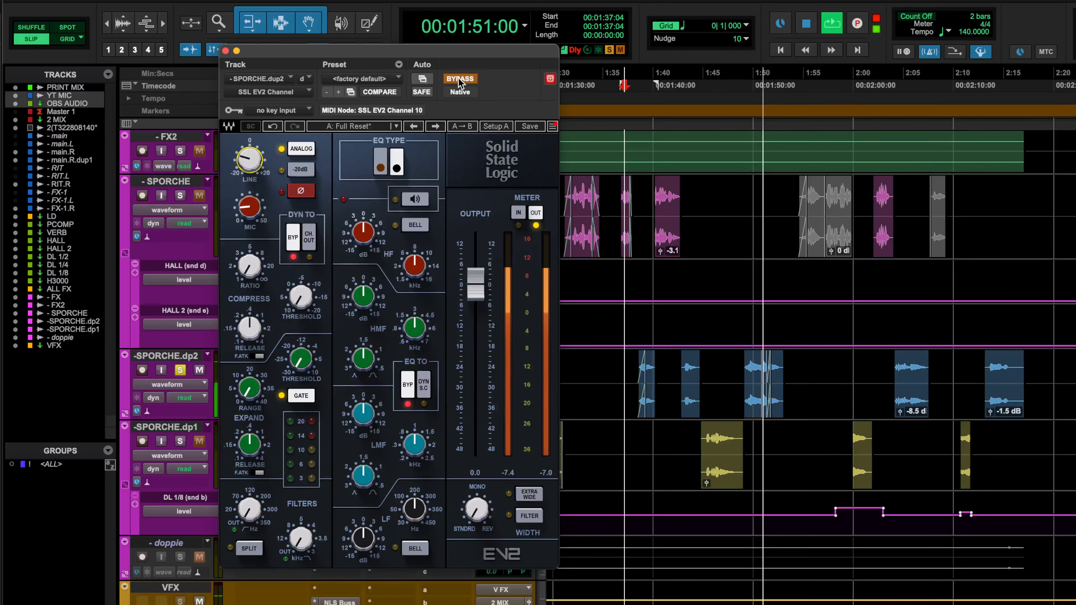
click(461, 79)
key(space)
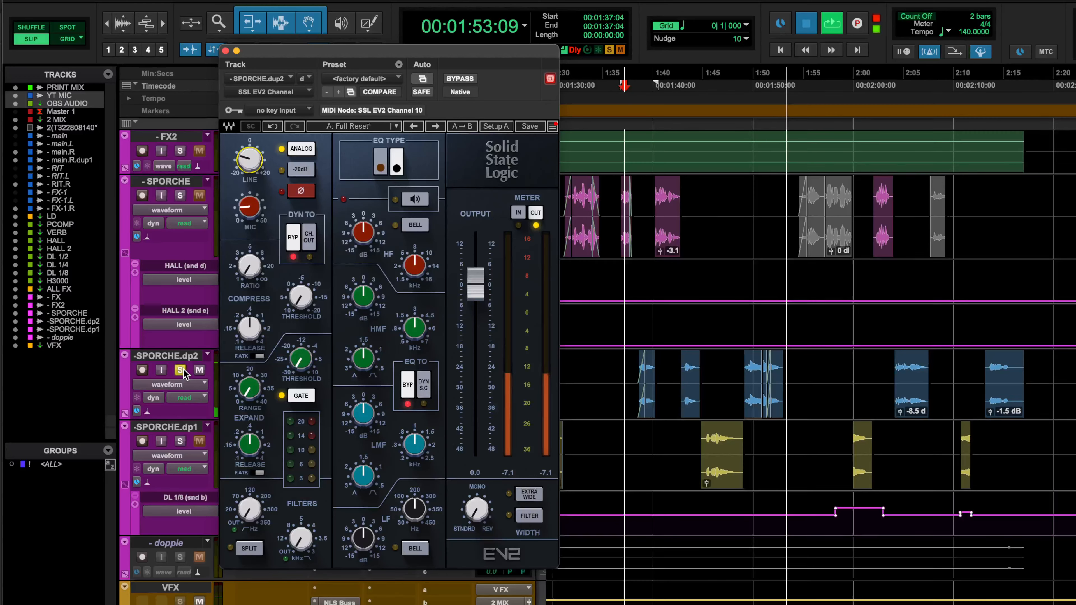
key(space)
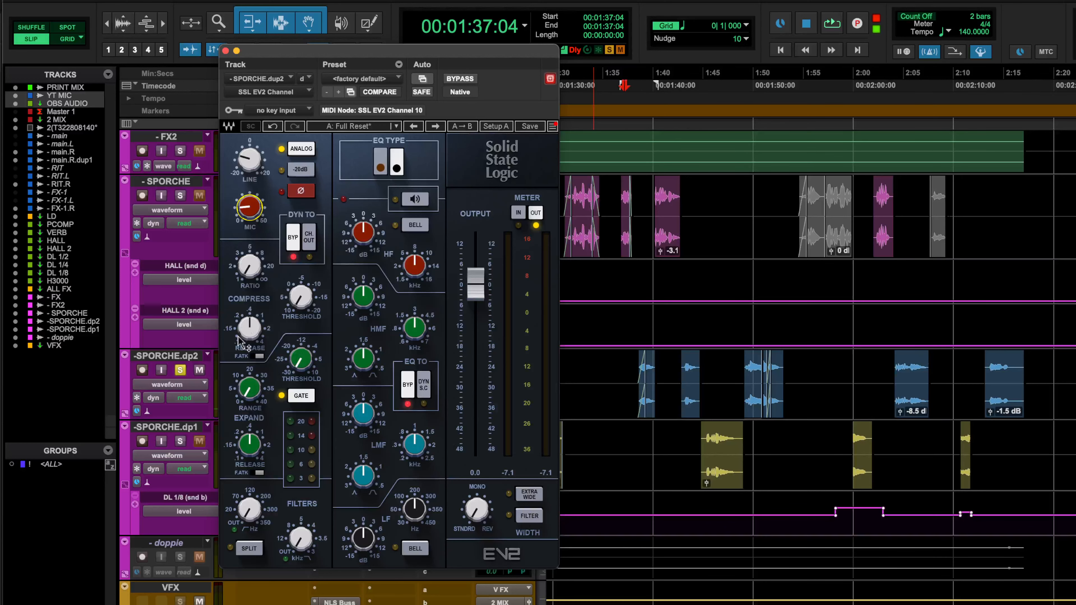
- Unsolo the -SPORCHE.dp2 track and close the SSL EV2 Channel window
click(180, 371)
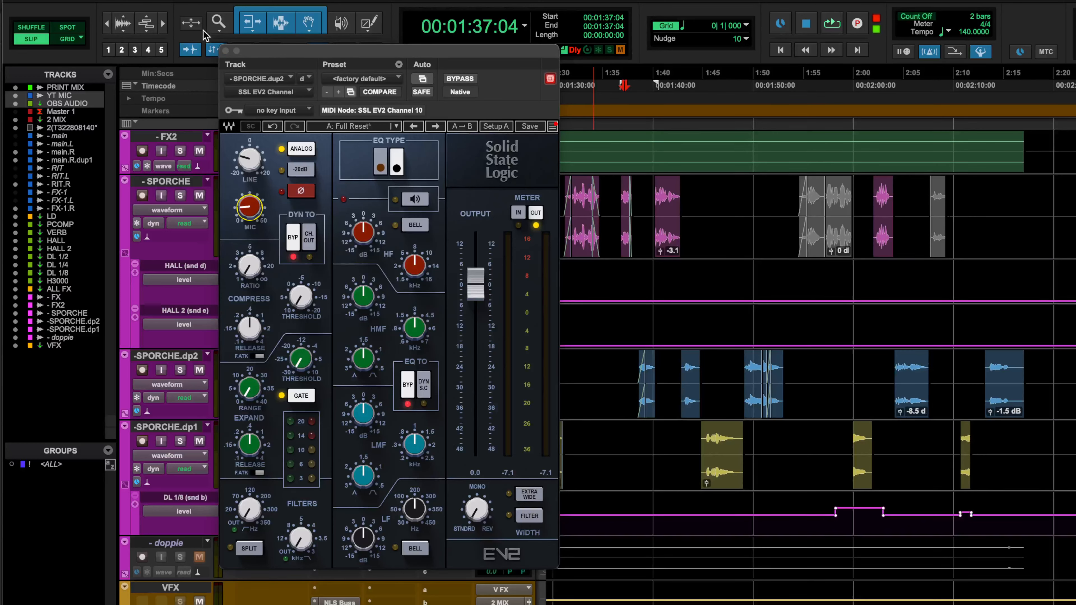
click(226, 51)
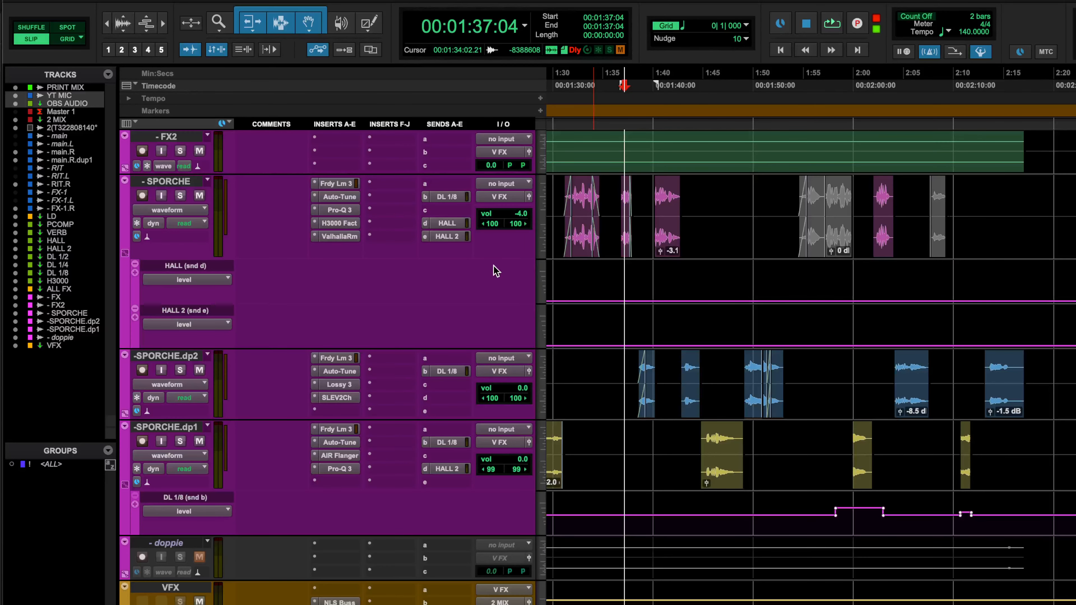
- Inspect the NLS Buss insert on the VFX track, closing it once and opening it again
scroll(496, 271, down, 3)
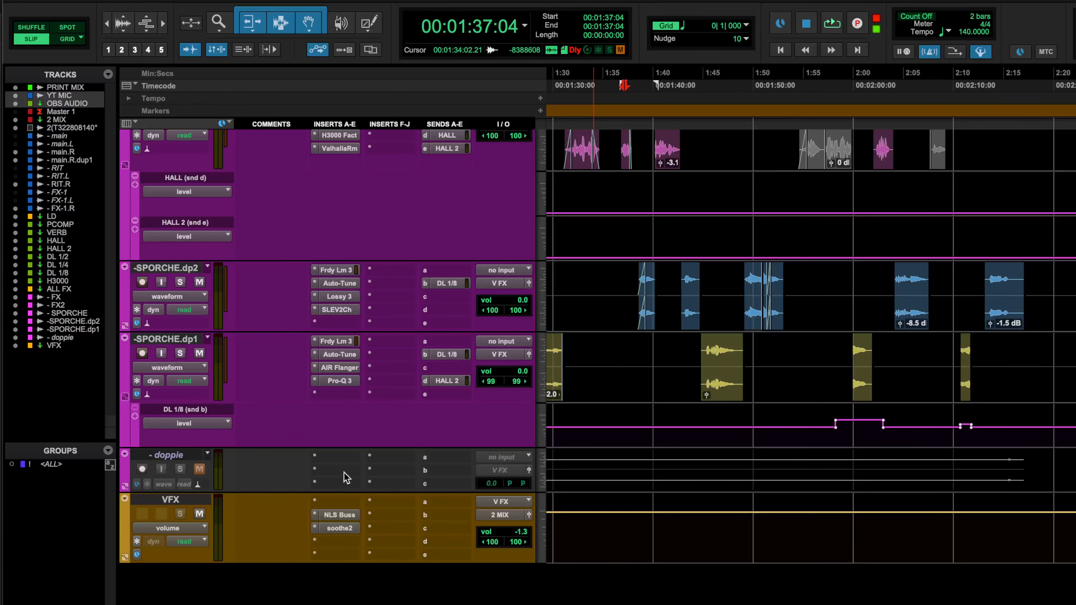
click(339, 514)
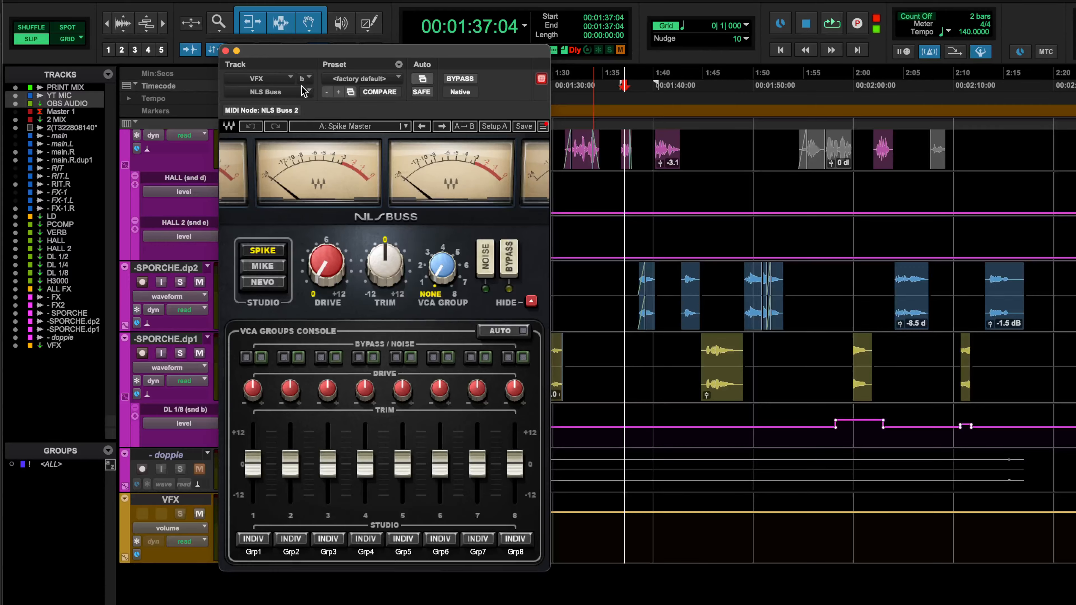
click(226, 51)
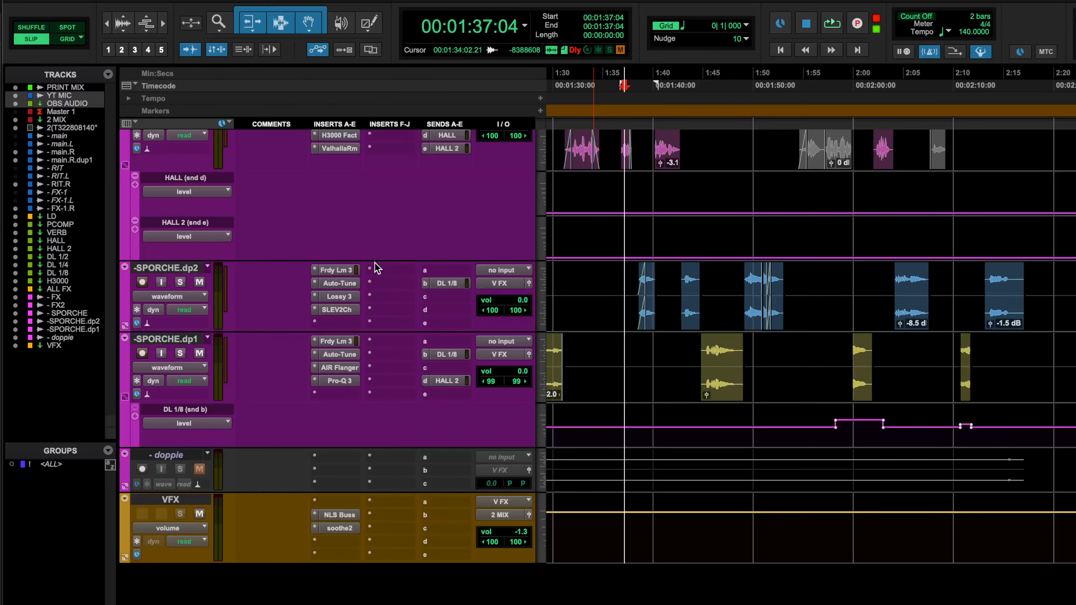
scroll(378, 268, up, 10)
scroll(377, 268, down, 15)
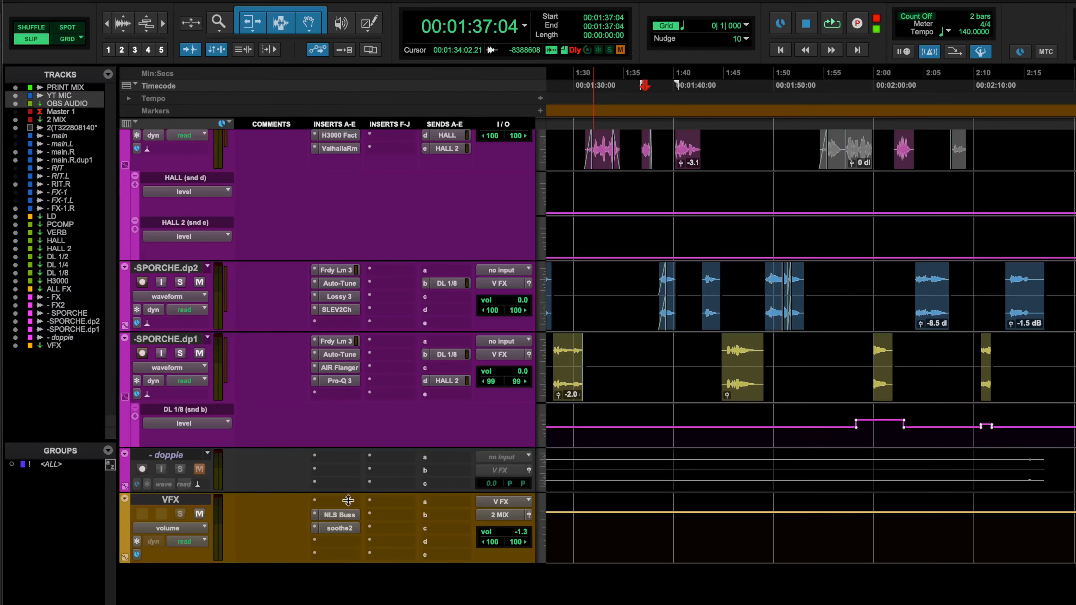
click(344, 516)
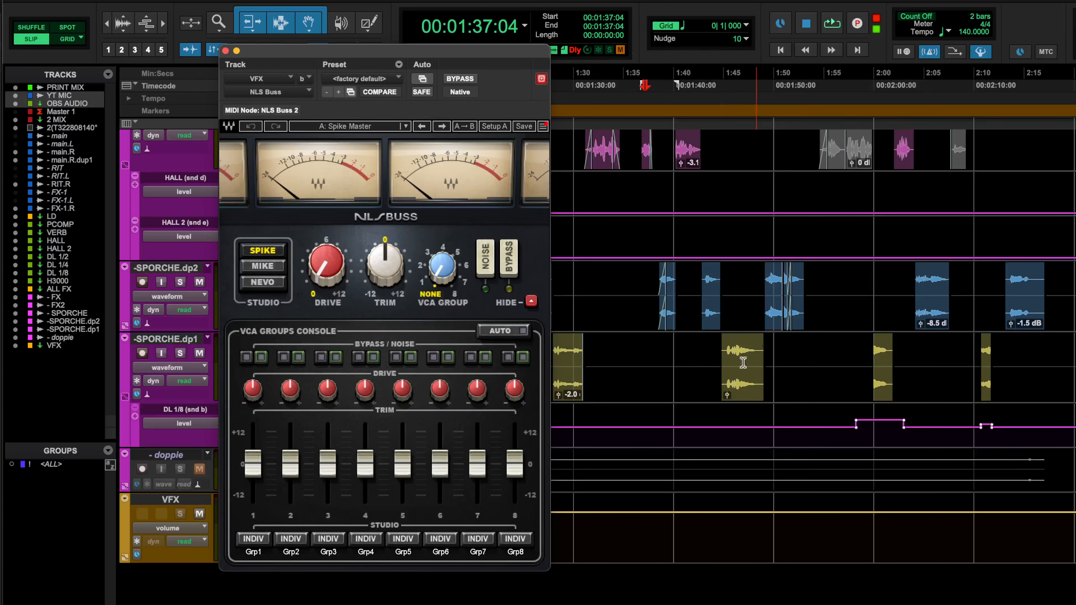
- Select the VFX track, switch the selection to the LD track and close the NLS Buss window
click(191, 503)
scroll(702, 425, up, 3)
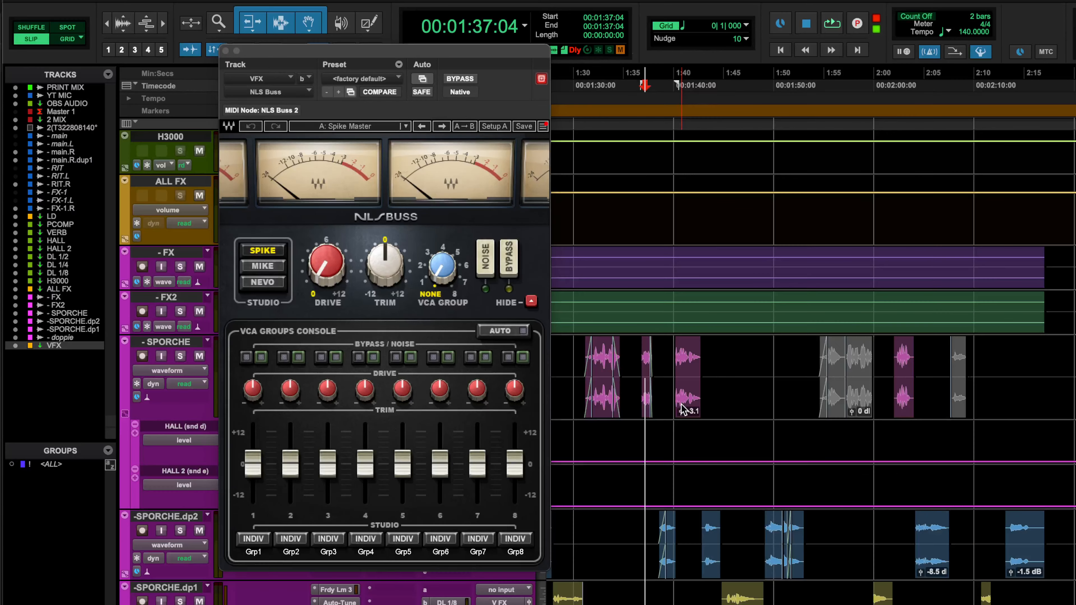
scroll(204, 409, up, 10)
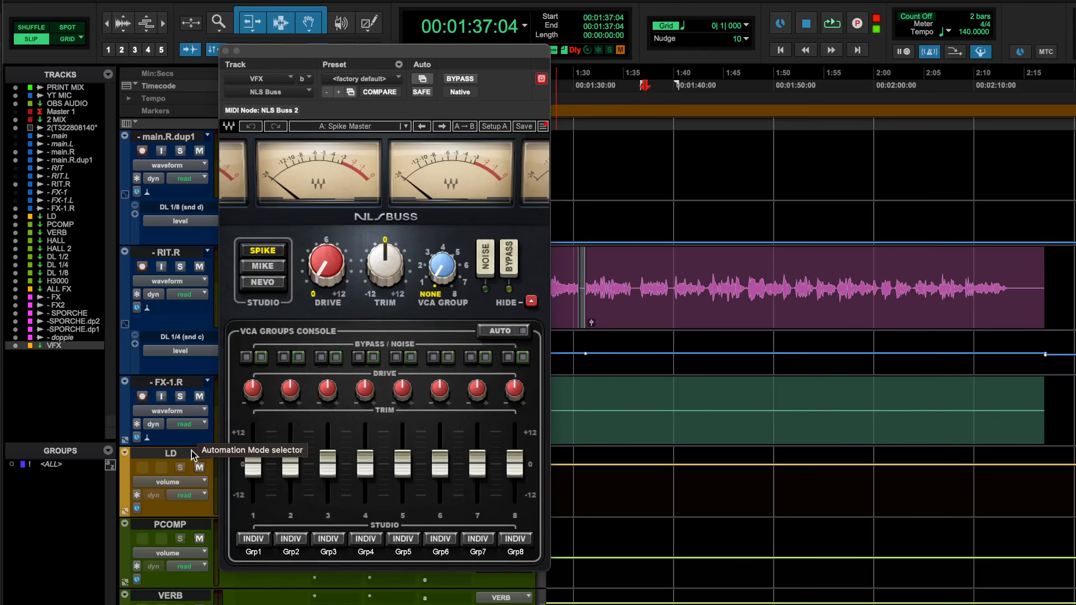
click(191, 455)
click(225, 51)
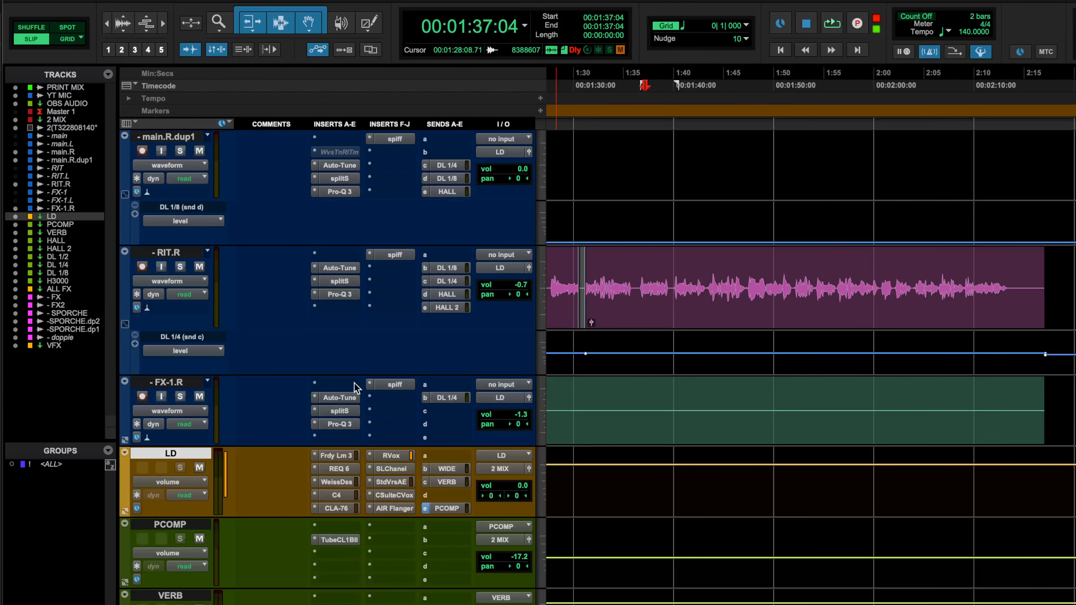
- View the LD track's SSLChannel insert and the VFX track's NLS Buss insert, closing each window
click(395, 470)
scroll(814, 512, down, 10)
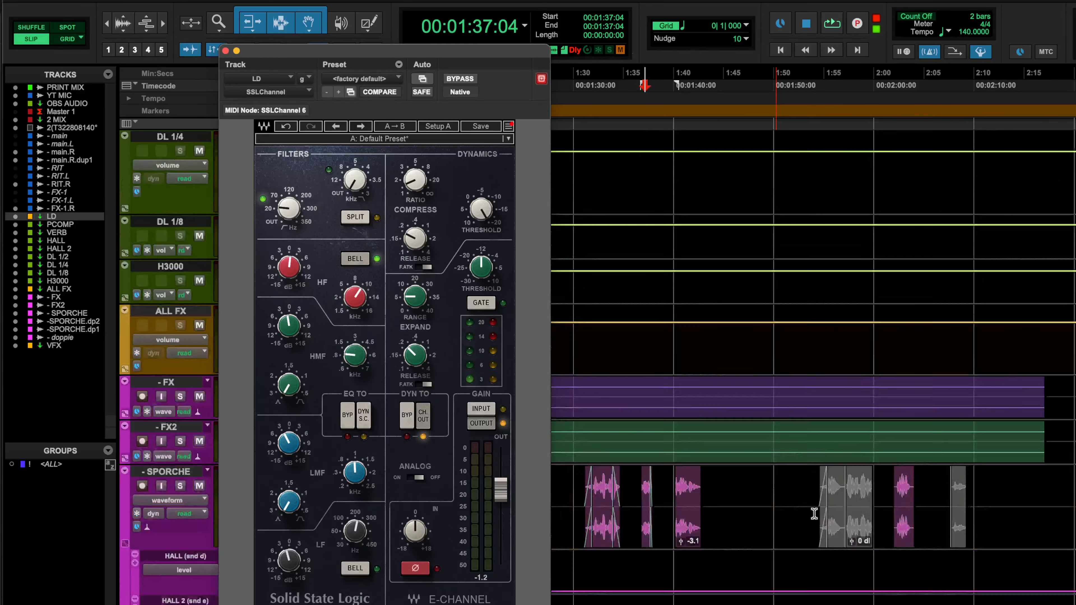
click(225, 50)
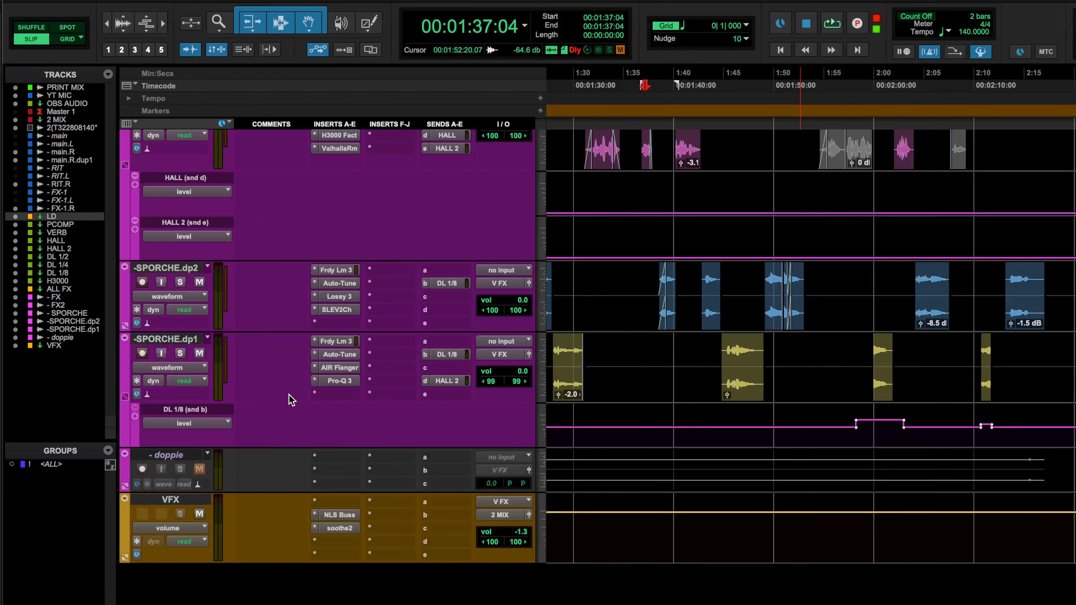
click(342, 517)
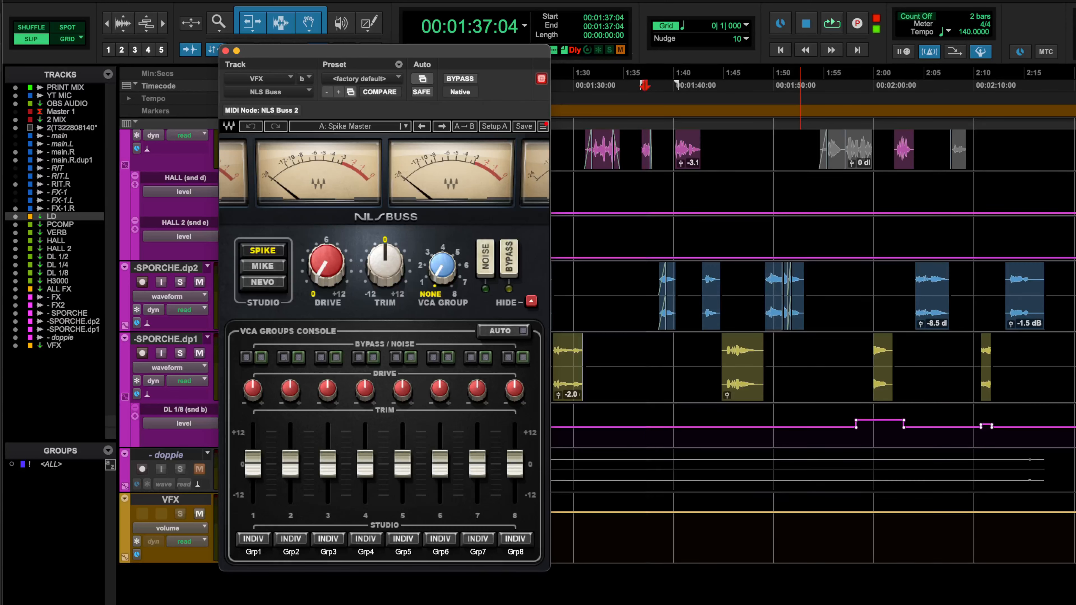
click(226, 50)
- Reopen the SSLChannel insert on the LD track
scroll(660, 248, up, 15)
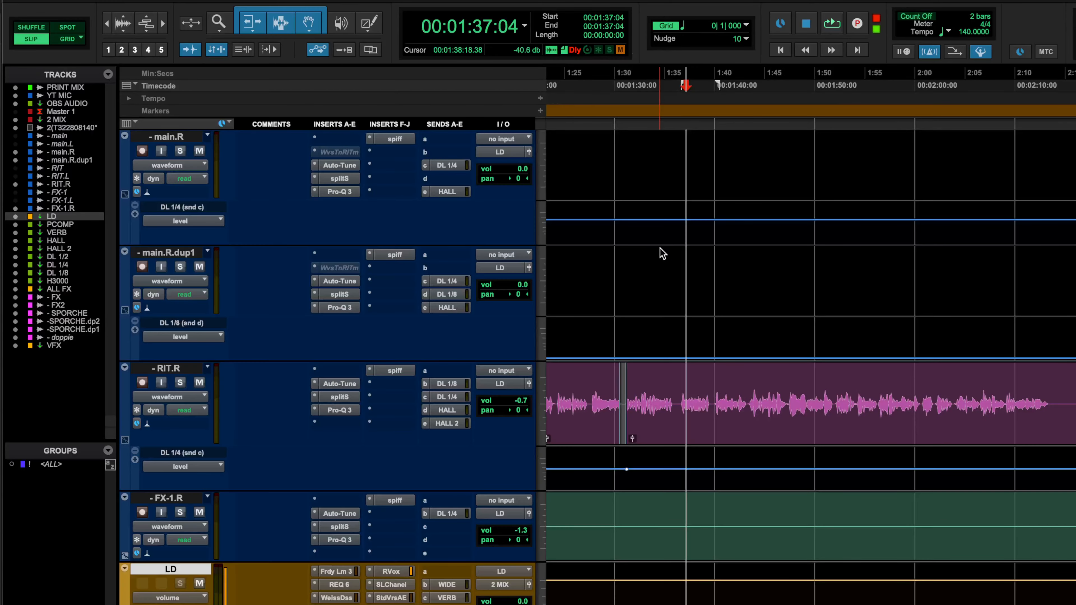
scroll(659, 282, down, 3)
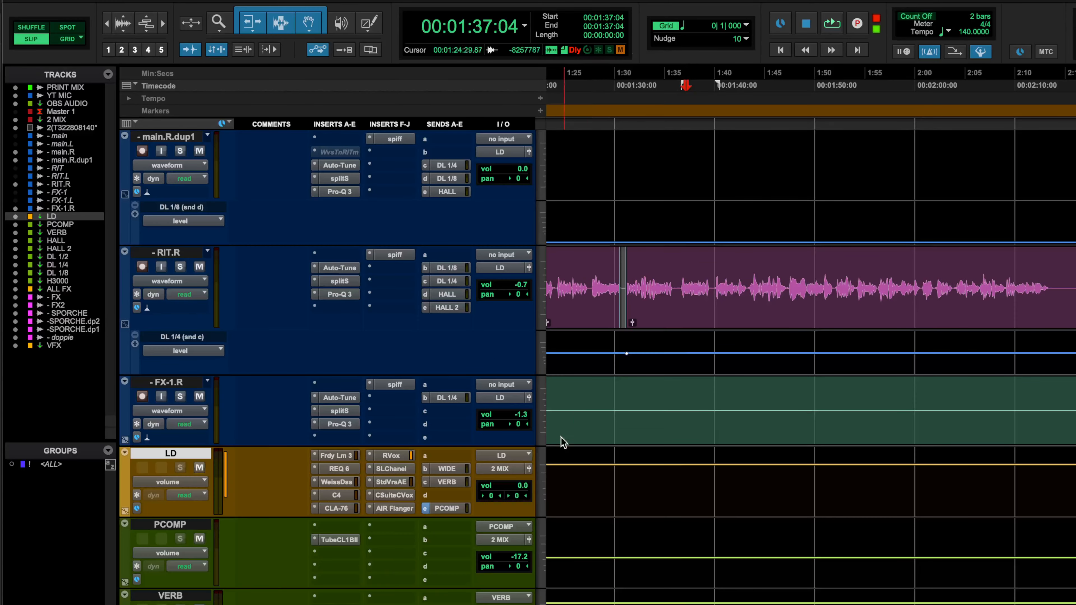
click(398, 470)
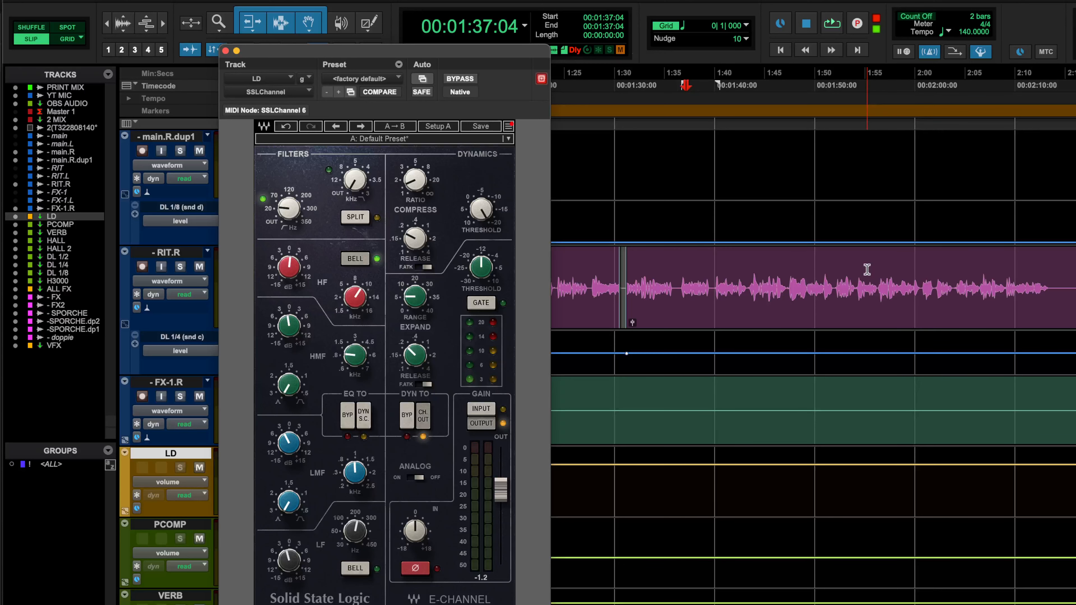